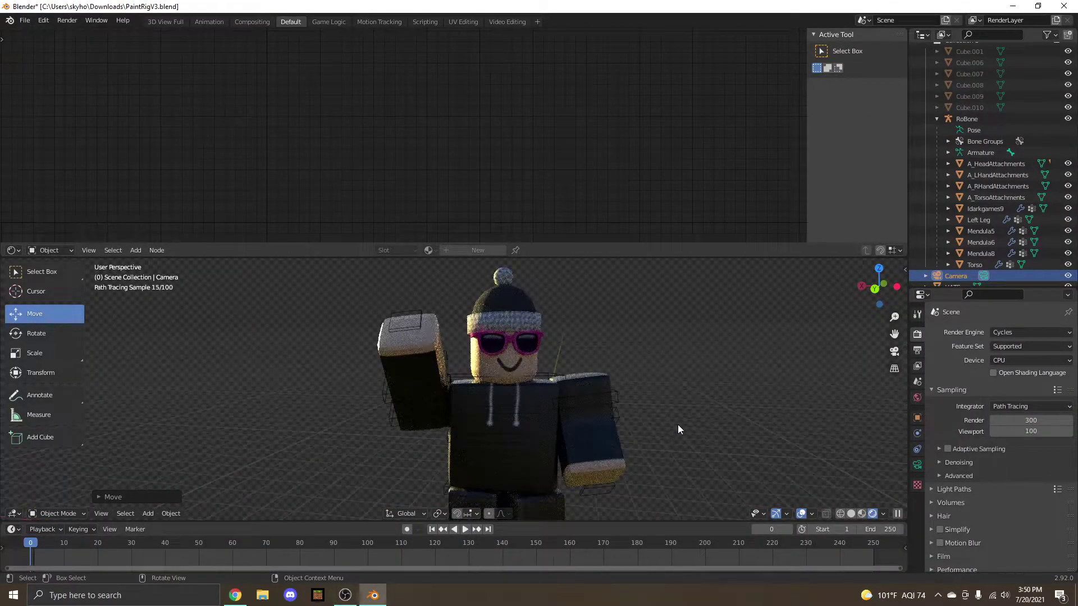
# Step: Switch to the browser and open the experience Place Number: 32 for editing in Roblox Studio
pyautogui.moveTo(678, 425); pyautogui.dragTo(663, 427, button='middle')
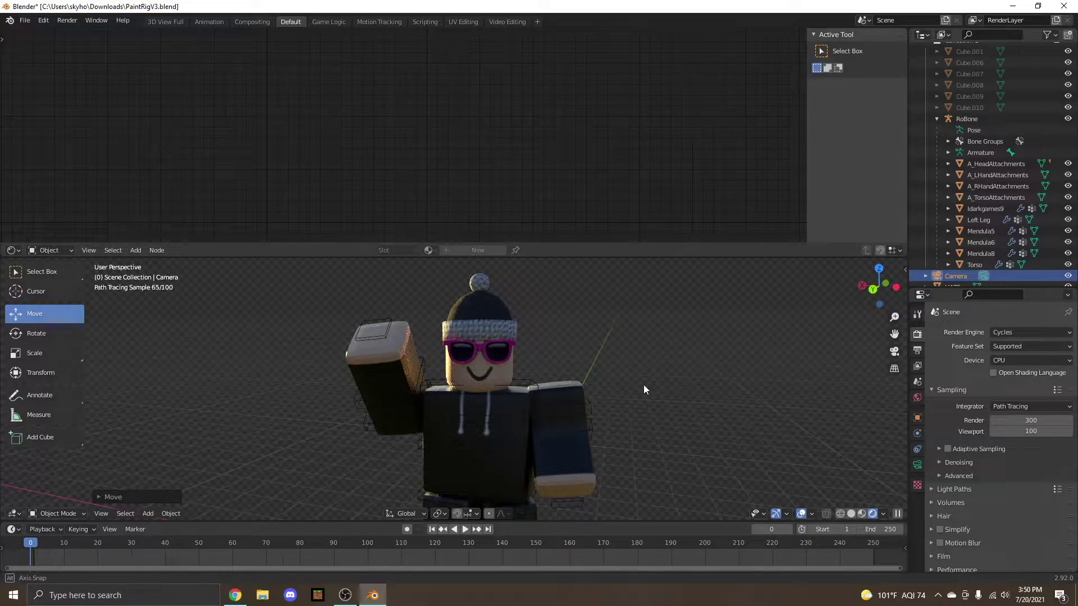
pyautogui.moveTo(644, 385)
pyautogui.mouseDown(button='middle')
pyautogui.moveTo(602, 383)
pyautogui.moveTo(646, 382)
pyautogui.mouseUp(button='middle')
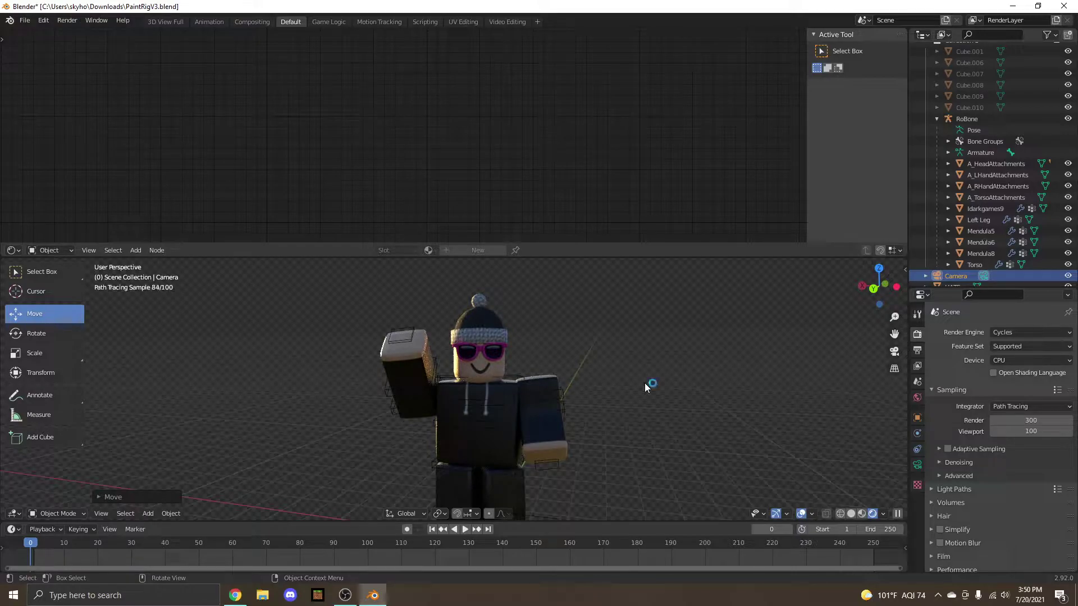
pyautogui.click(235, 595)
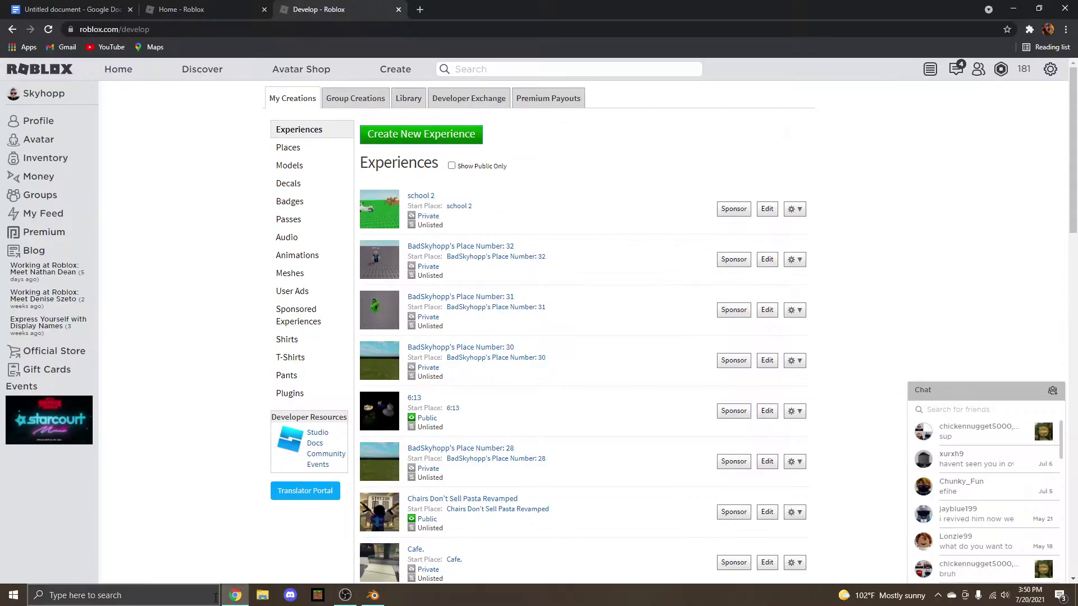
pyautogui.click(773, 262)
pyautogui.click(566, 129)
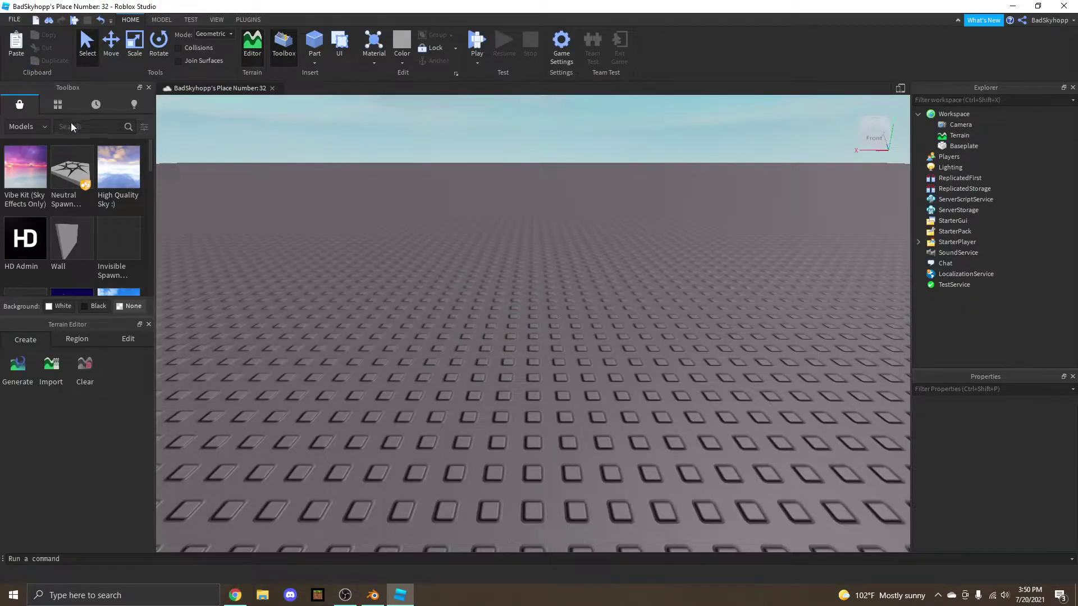
# Step: Search the toolbox models for "lantern" and browse the results for a suitable prop
pyautogui.click(70, 123)
pyautogui.write('lantern')
pyautogui.press('Return')
pyautogui.moveTo(77, 211)
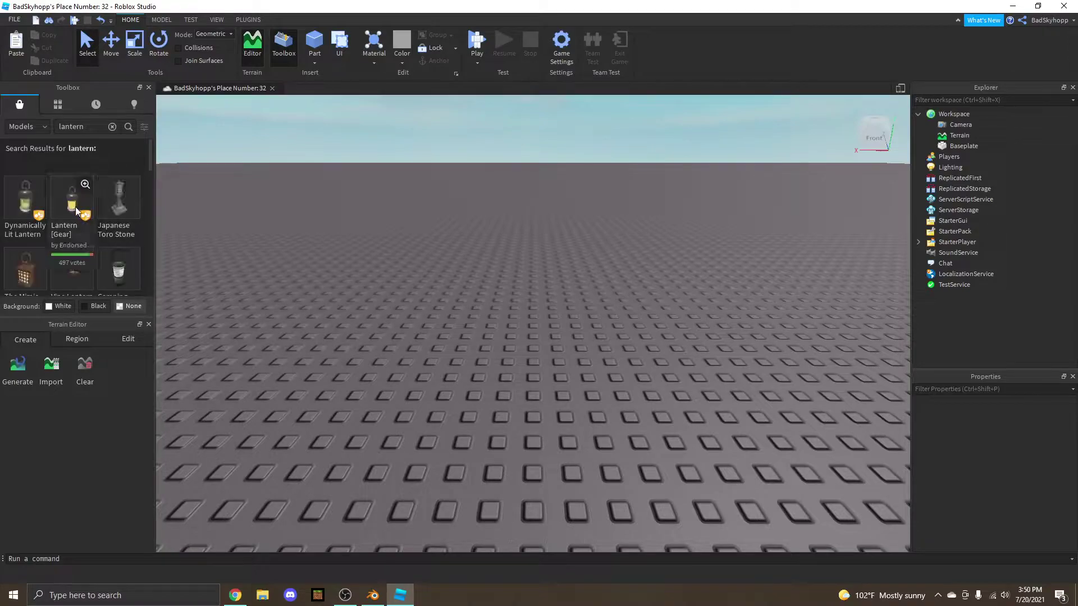
pyautogui.scroll(-5, 73, 208)
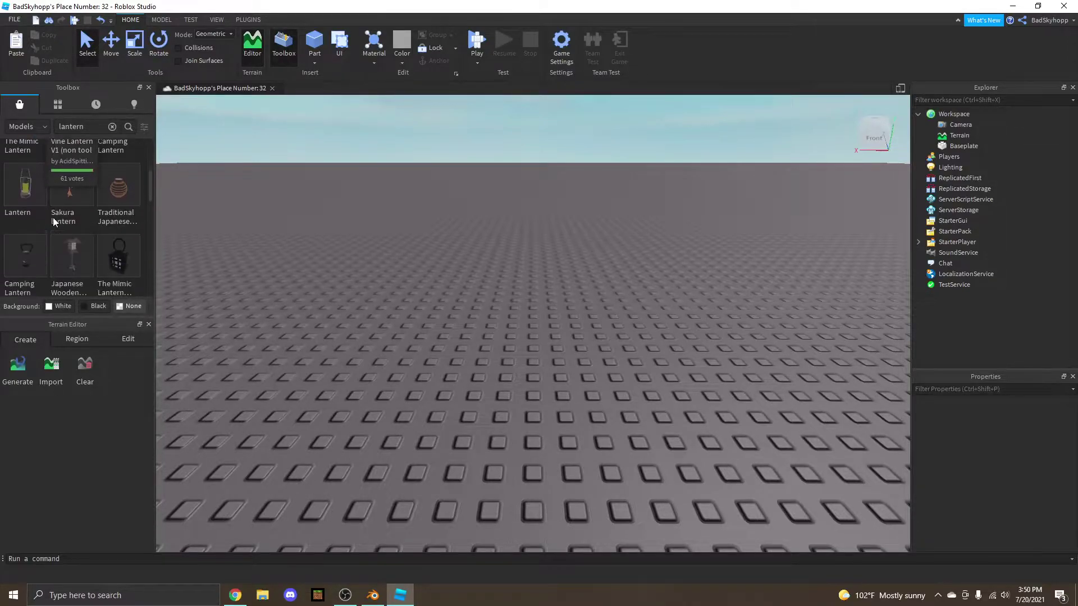
pyautogui.scroll(-5, 90, 235)
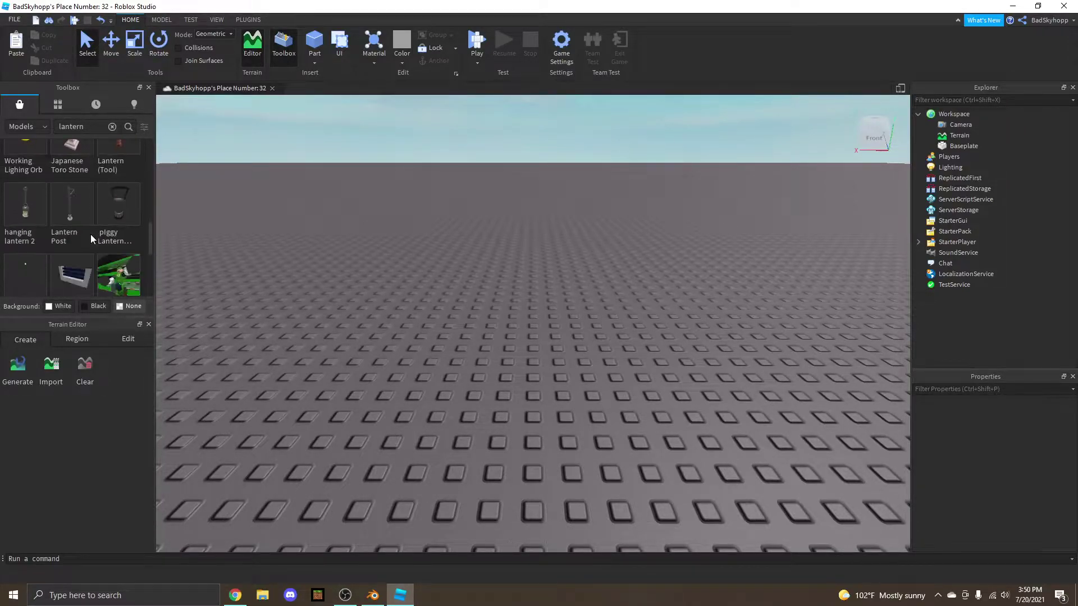
pyautogui.scroll(10, 85, 238)
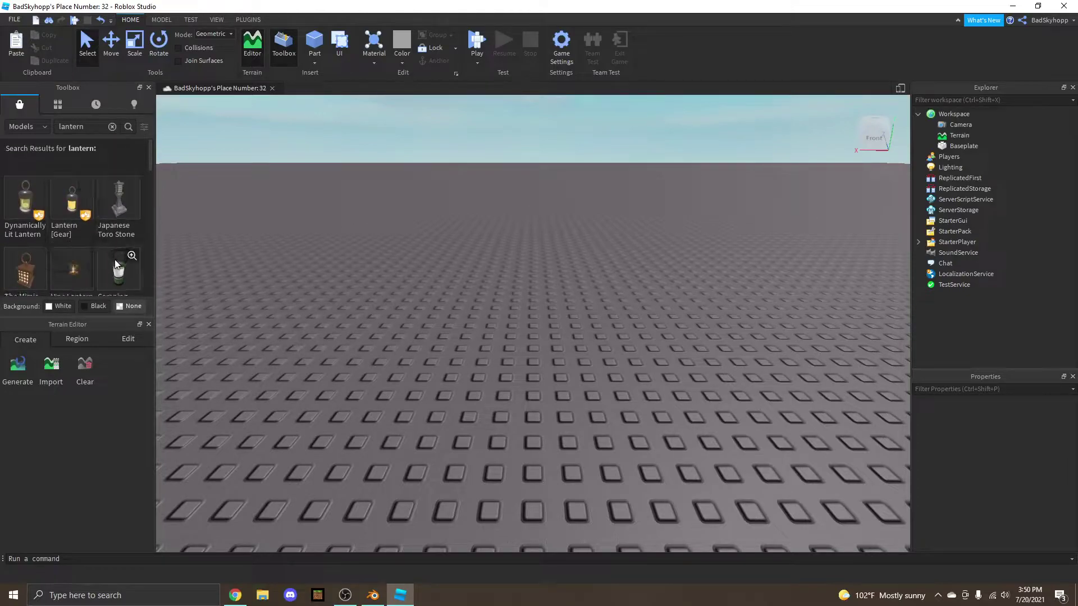
pyautogui.scroll(-2, 115, 267)
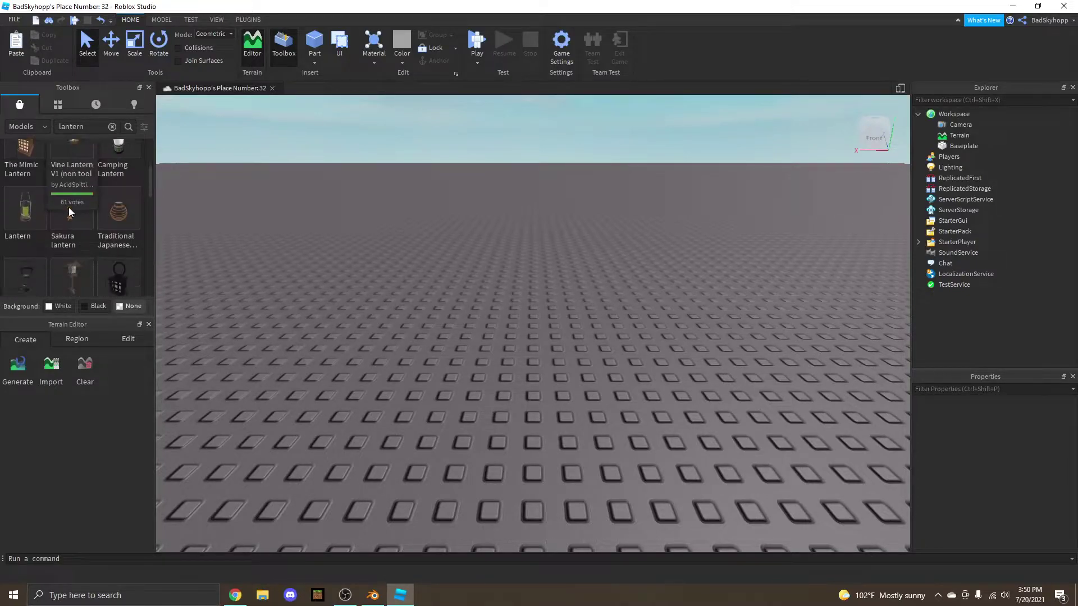
pyautogui.scroll(-2, 61, 202)
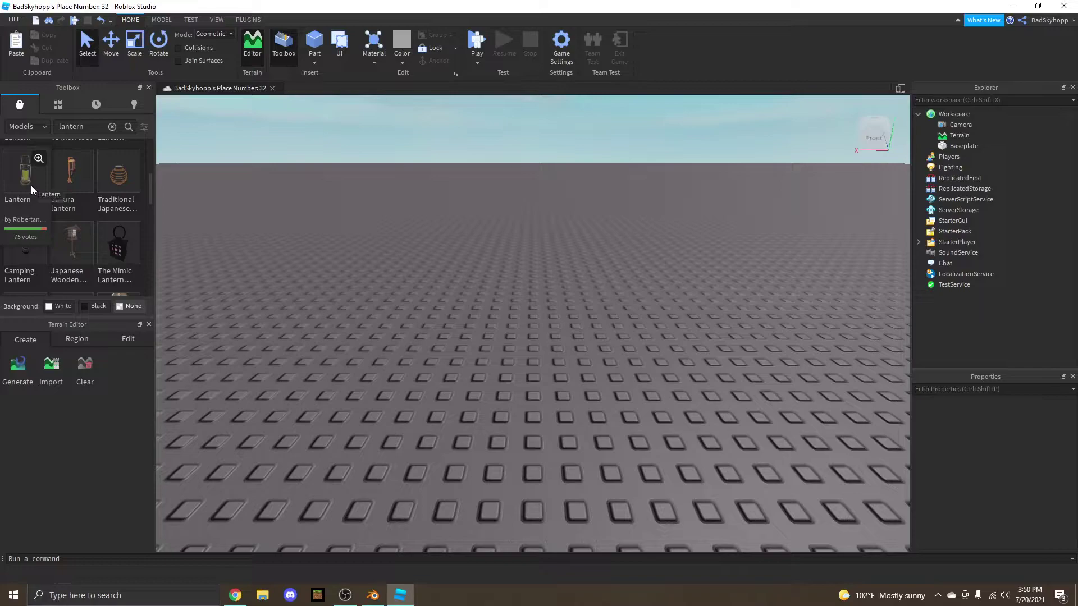
pyautogui.scroll(-6, 65, 200)
pyautogui.scroll(4, 76, 210)
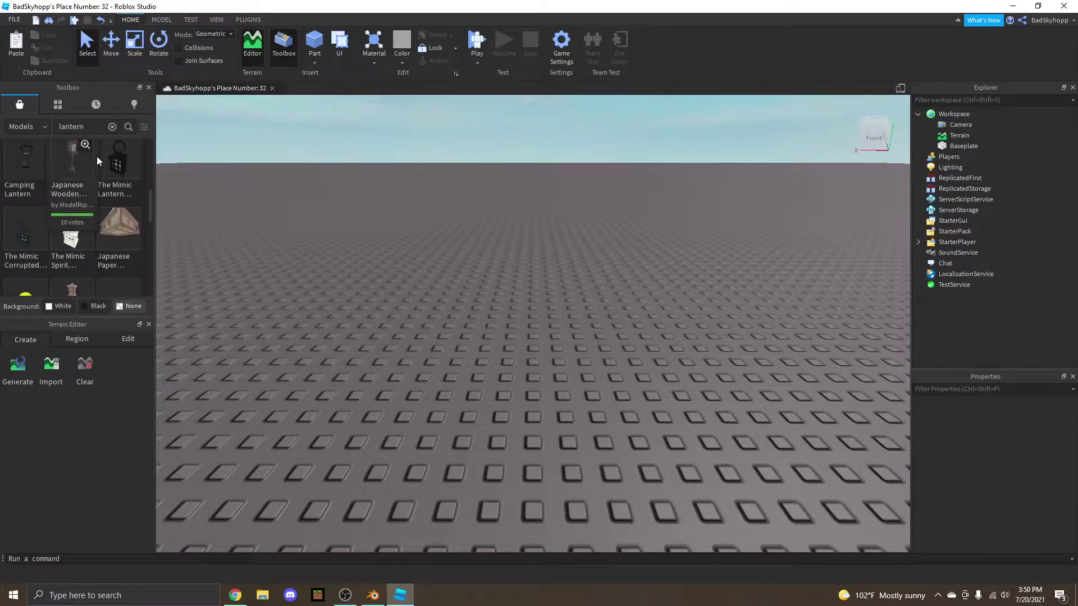
# Step: Search the toolbox for "lantern model" and place the Lantern *model* asset on the baseplate
pyautogui.click(89, 127)
pyautogui.write('model')
pyautogui.press('Return')
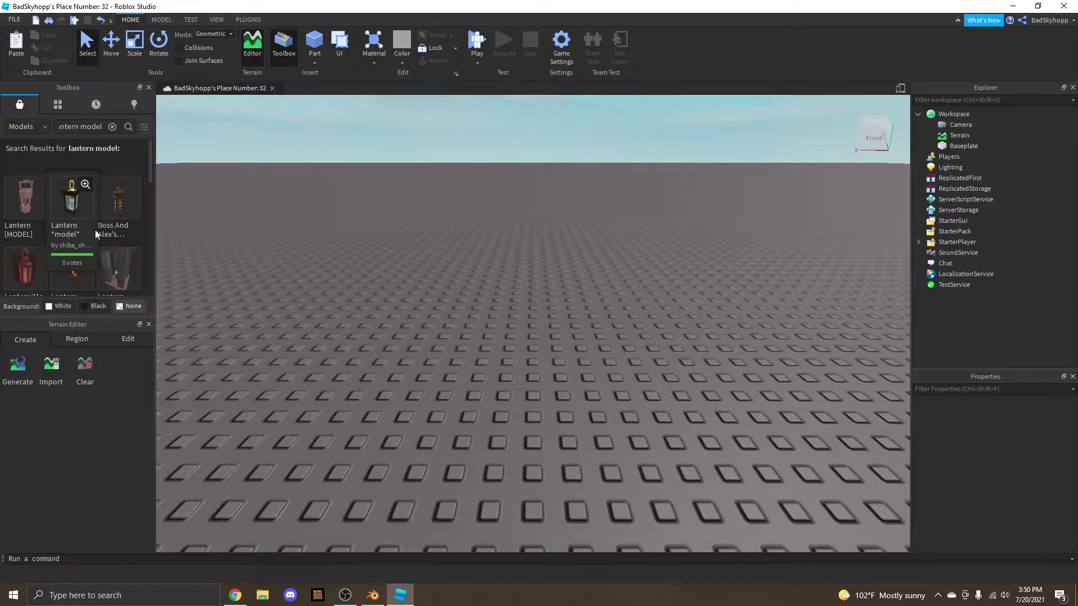
pyautogui.moveTo(71, 222); pyautogui.dragTo(493, 415)
pyautogui.click(567, 411)
pyautogui.scroll(5, 567, 411)
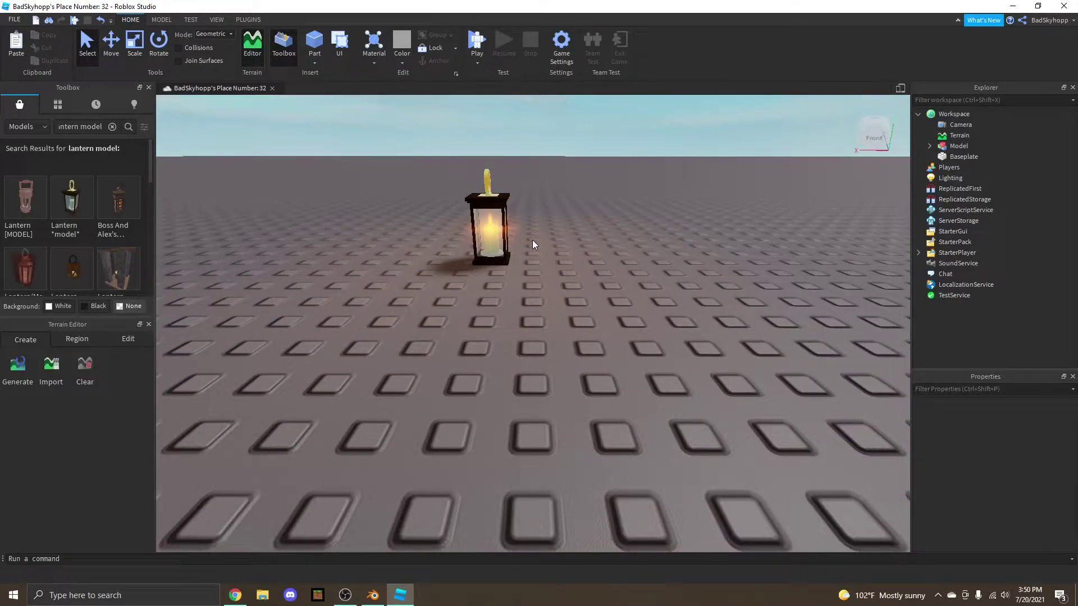
pyautogui.moveTo(530, 236); pyautogui.dragTo(528, 248, button='middle')
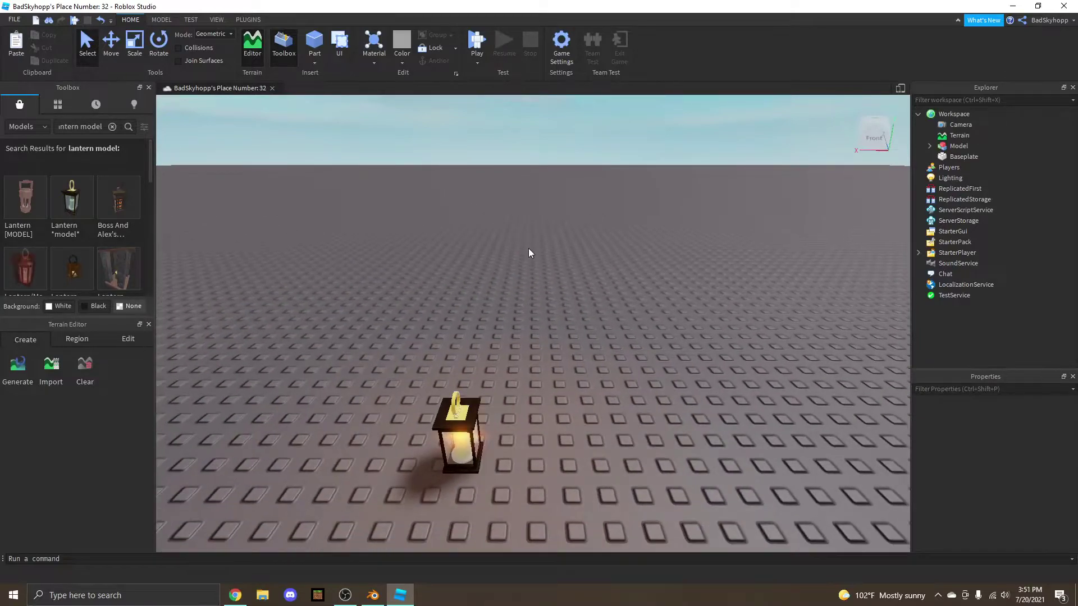
# Step: Select the lantern Model in the workspace and start exporting the selection
pyautogui.click(445, 446)
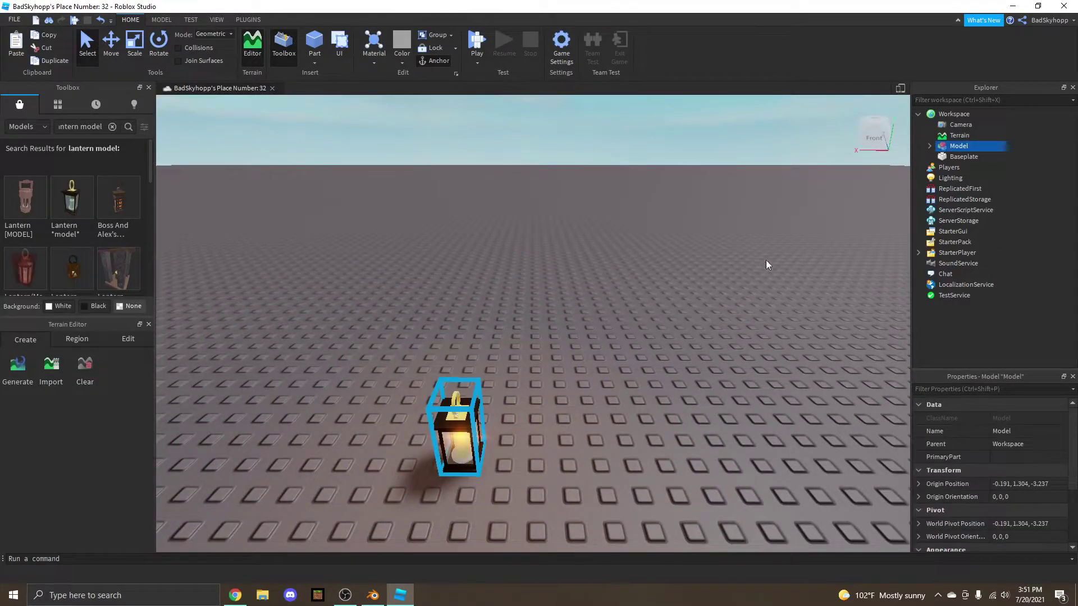
pyautogui.moveTo(943, 150)
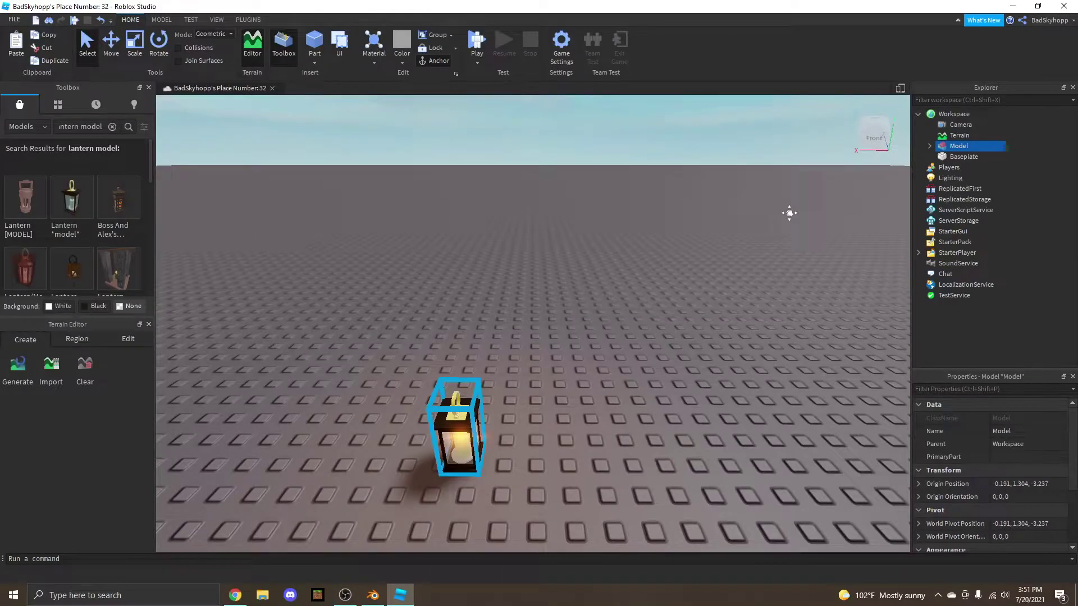
pyautogui.moveTo(789, 213); pyautogui.dragTo(790, 208, button='middle')
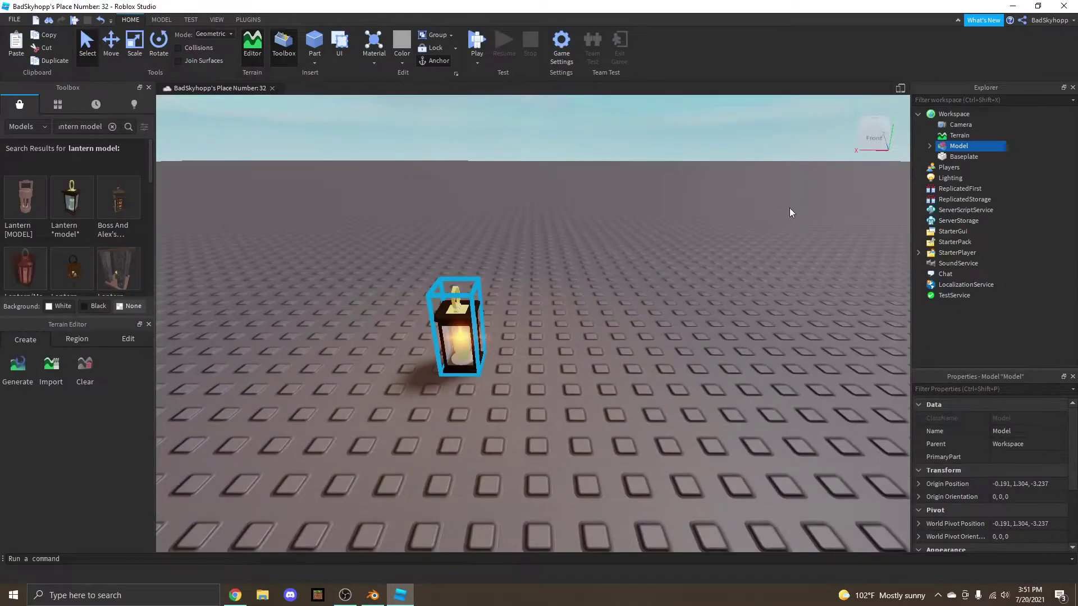
pyautogui.scroll(-3, 789, 209)
pyautogui.scroll(8, 814, 225)
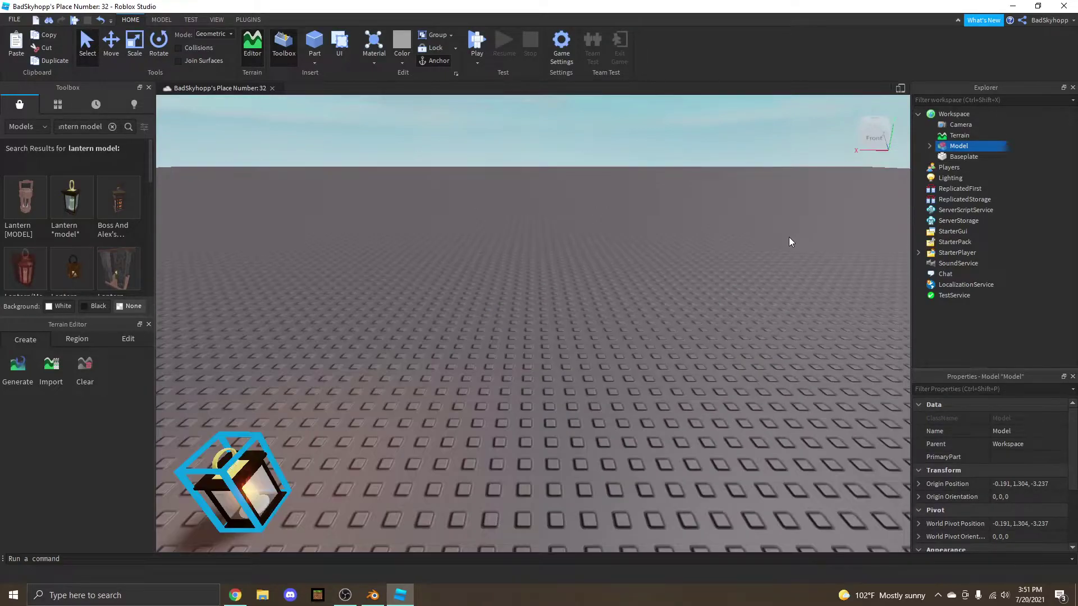
pyautogui.scroll(-5, 789, 239)
pyautogui.moveTo(775, 241); pyautogui.dragTo(770, 240, button='middle')
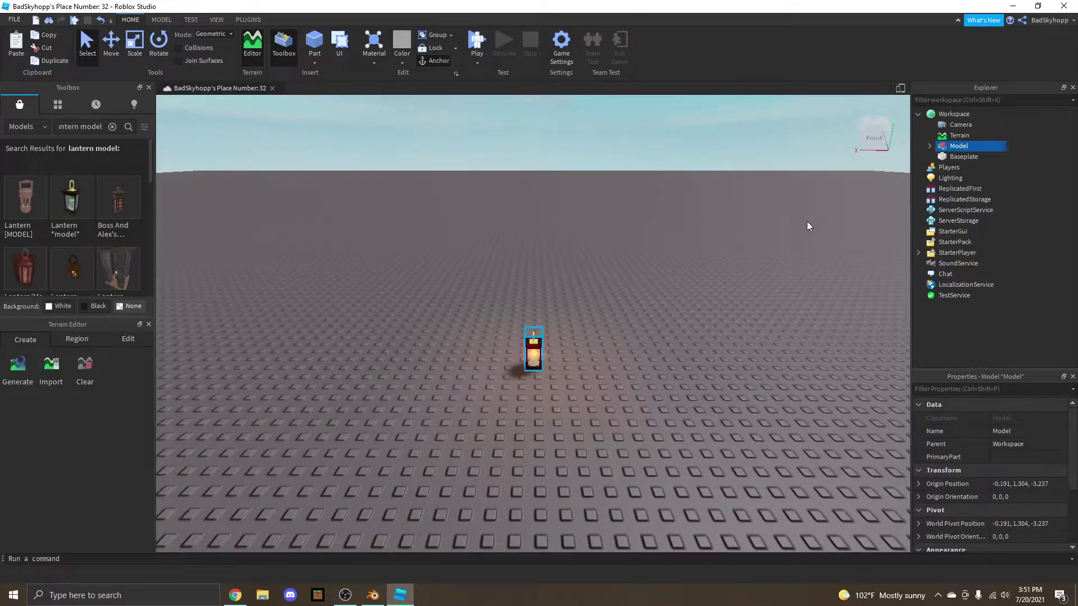
pyautogui.rightClick(945, 147)
pyautogui.click(964, 464)
# Step: Save the exported lantern as an OBJ file named LANTERN in the example folder under Downloads
pyautogui.scroll(15, 45, 166)
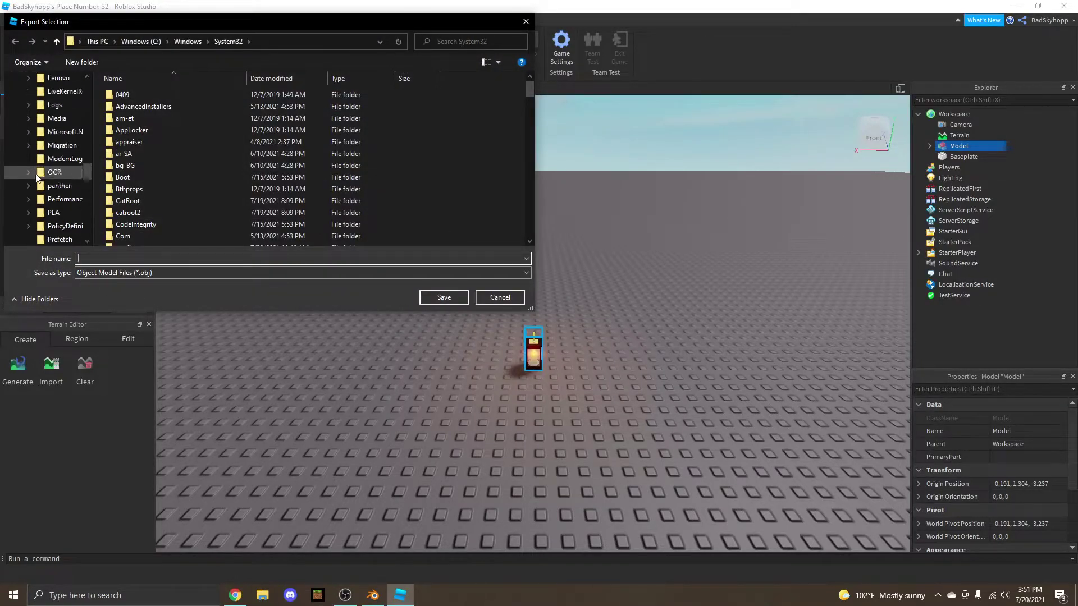
pyautogui.scroll(10, 45, 167)
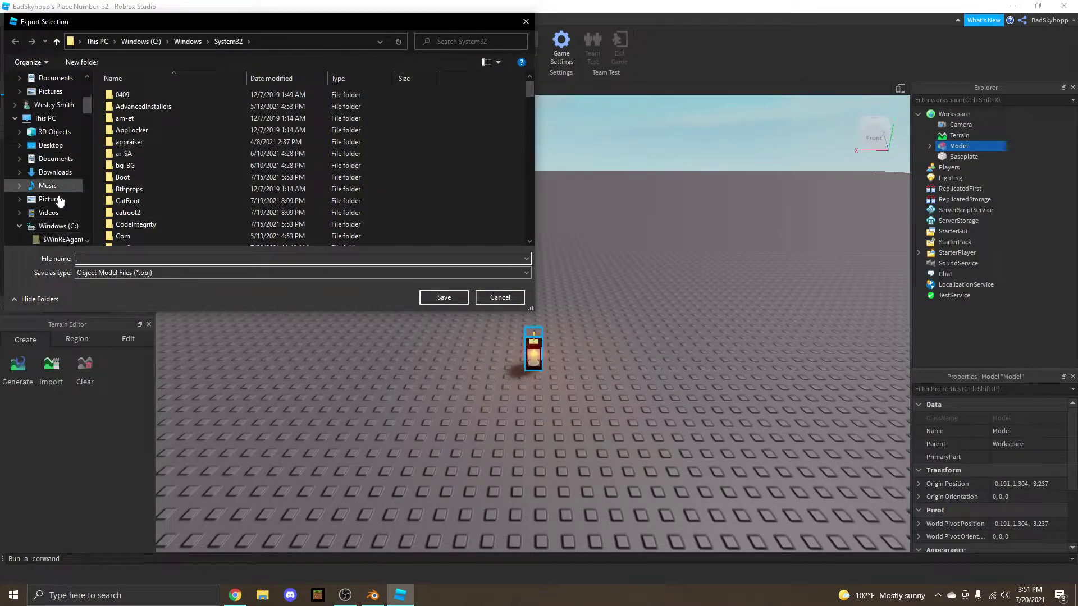
pyautogui.click(20, 172)
pyautogui.click(55, 159)
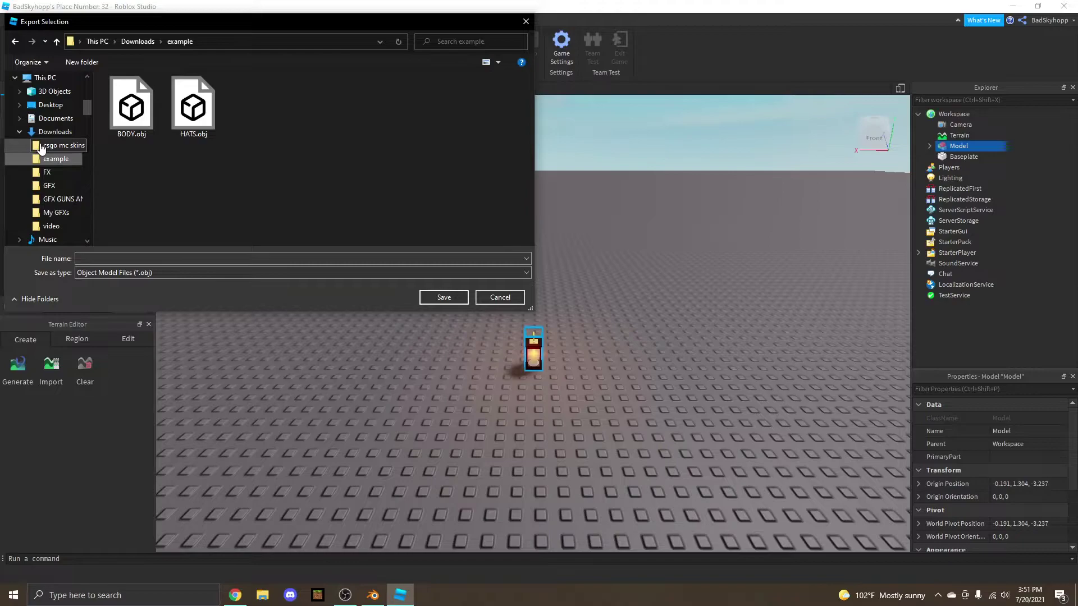
pyautogui.click(109, 258)
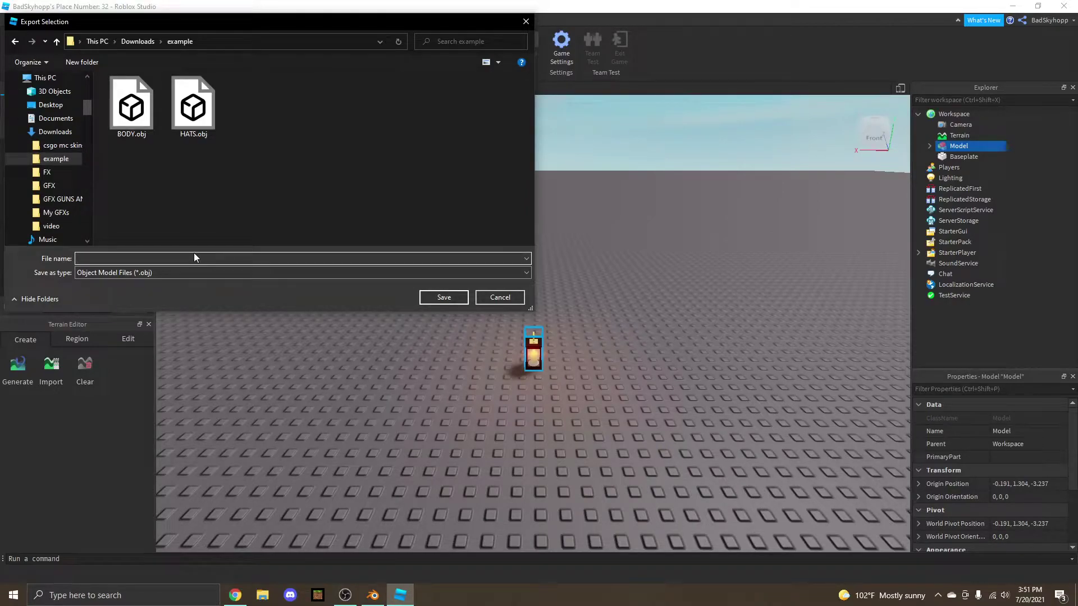
pyautogui.write('LANTERN')
pyautogui.press('Return')
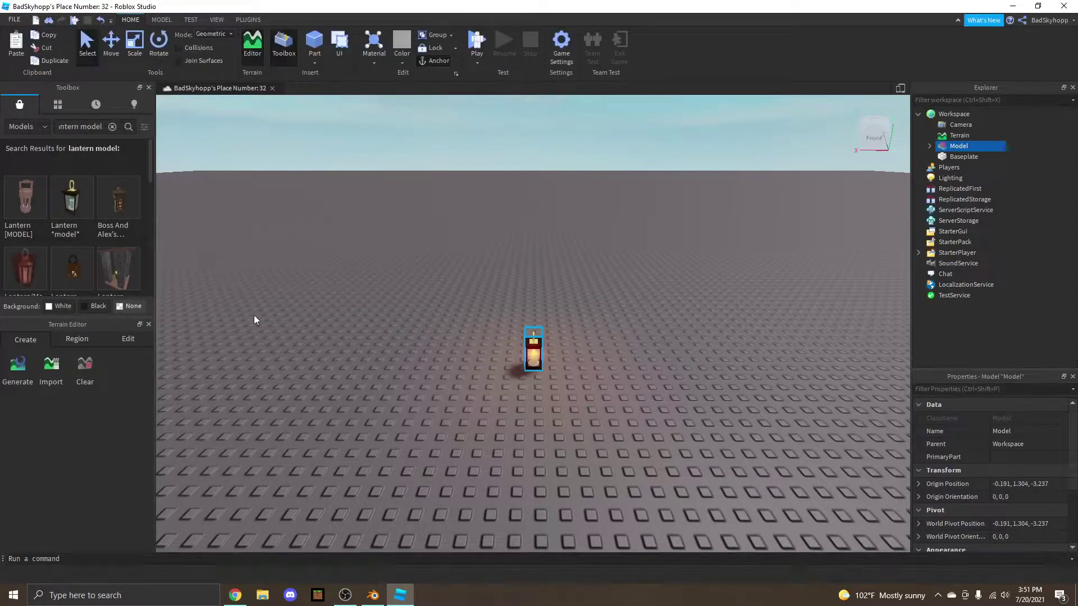
# Step: Switch to Blender and import LANTERN.obj from the example folder as a Wavefront file
pyautogui.click(373, 596)
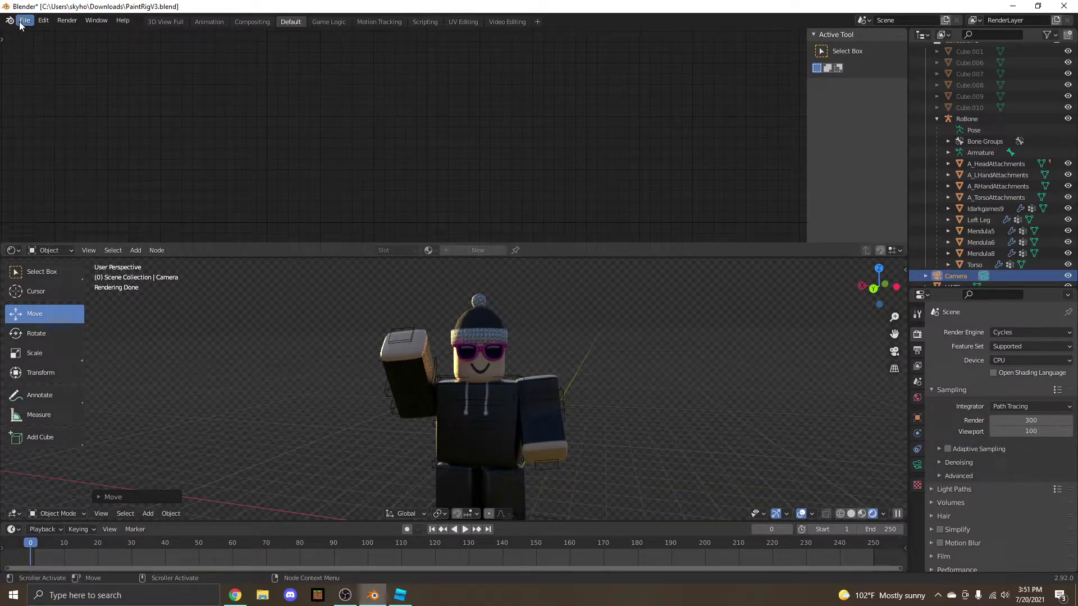
pyautogui.click(20, 23)
pyautogui.moveTo(51, 173)
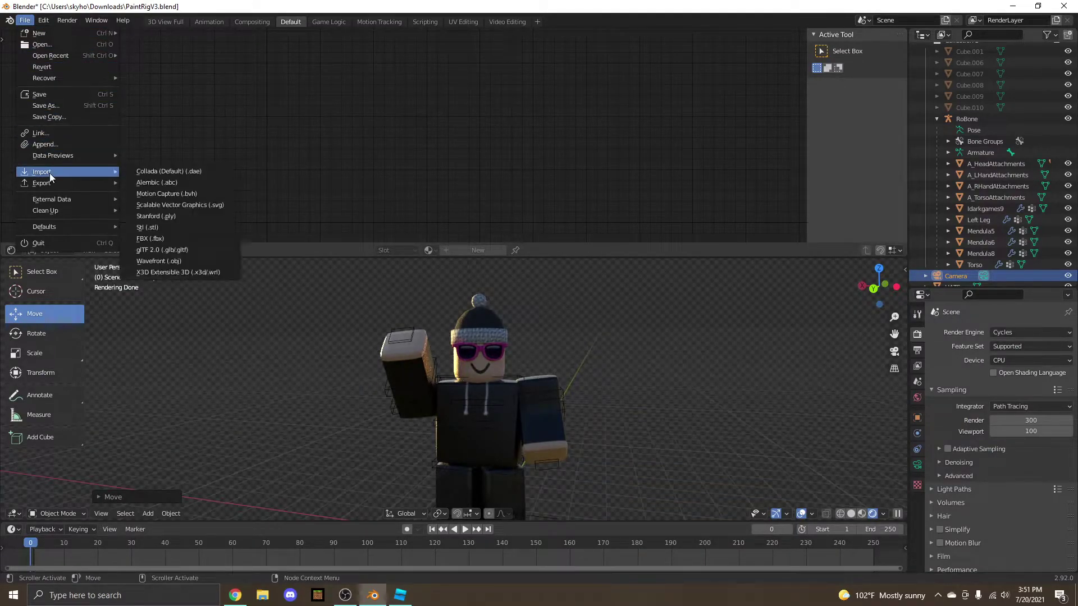
pyautogui.click(161, 259)
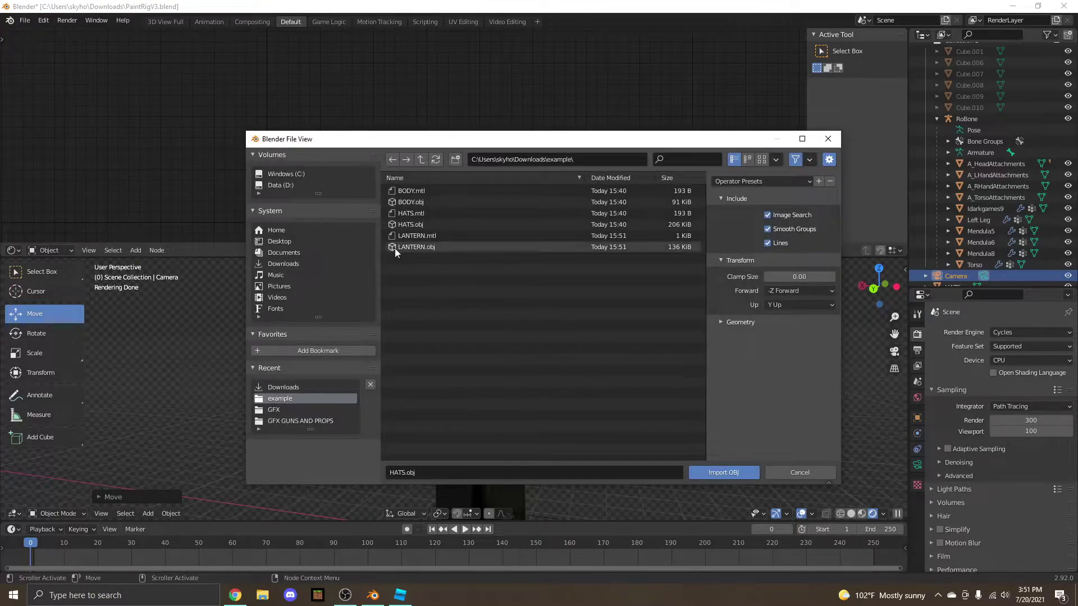
pyautogui.click(396, 247)
pyautogui.doubleClick(399, 248)
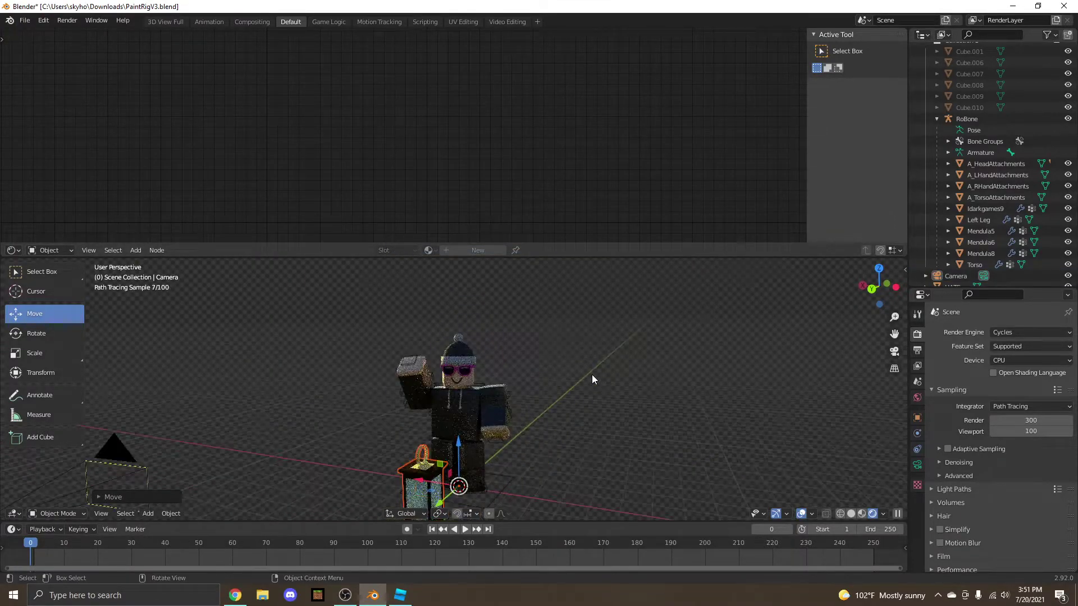
# Step: Scale the imported lantern down uniformly to suit the character and select it as the active object
pyautogui.moveTo(589, 380)
pyautogui.mouseDown(button='middle')
pyautogui.moveTo(587, 398)
pyautogui.moveTo(594, 377)
pyautogui.mouseUp(button='middle')
pyautogui.scroll(1, 589, 385)
pyautogui.scroll(-3, 591, 383)
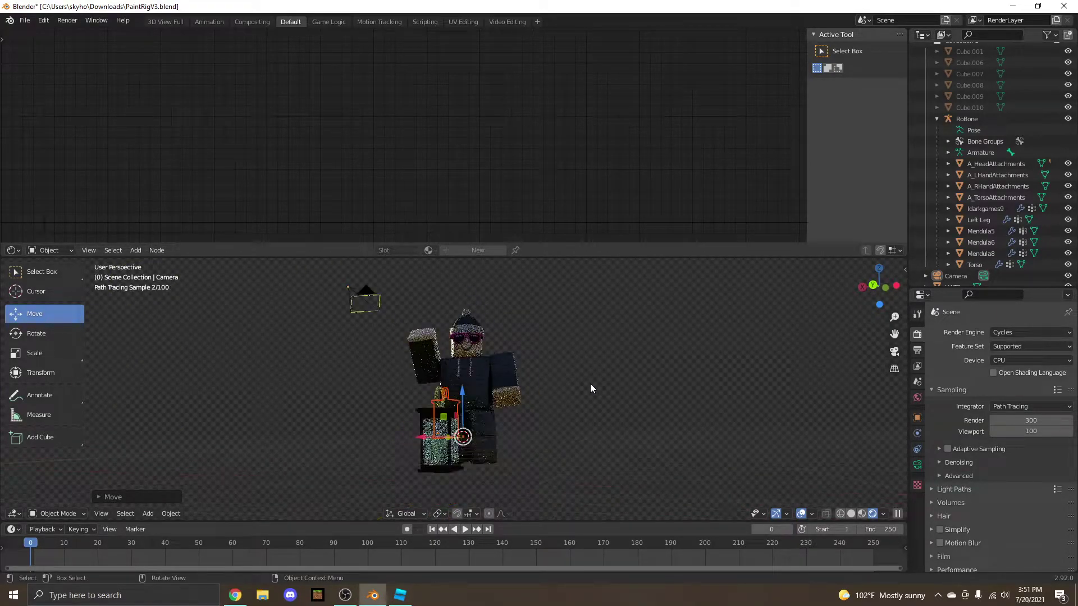
pyautogui.scroll(5, 591, 384)
pyautogui.scroll(-1, 573, 391)
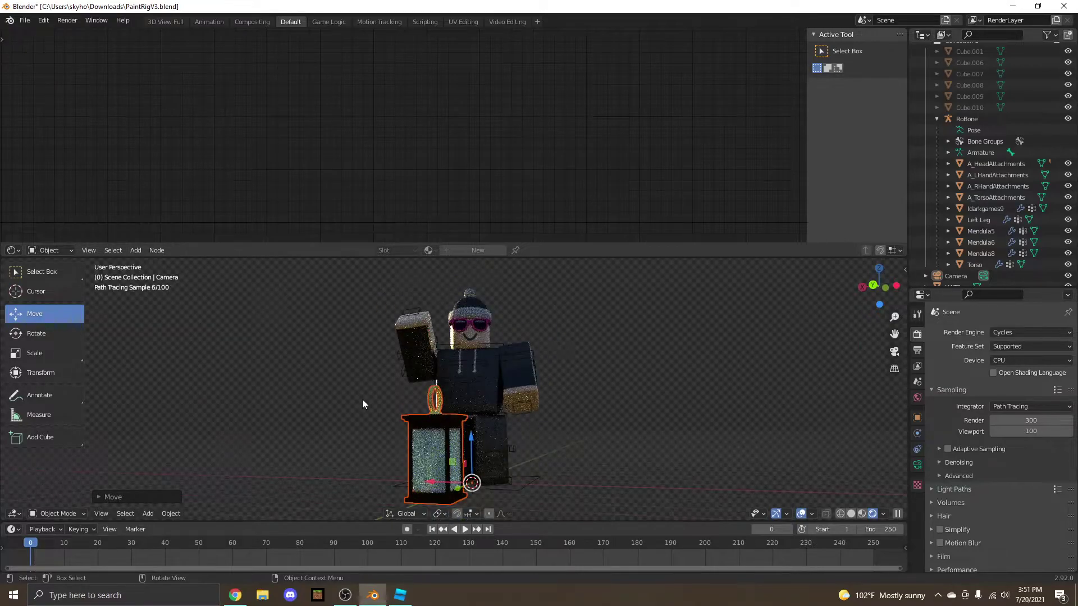
pyautogui.click(45, 351)
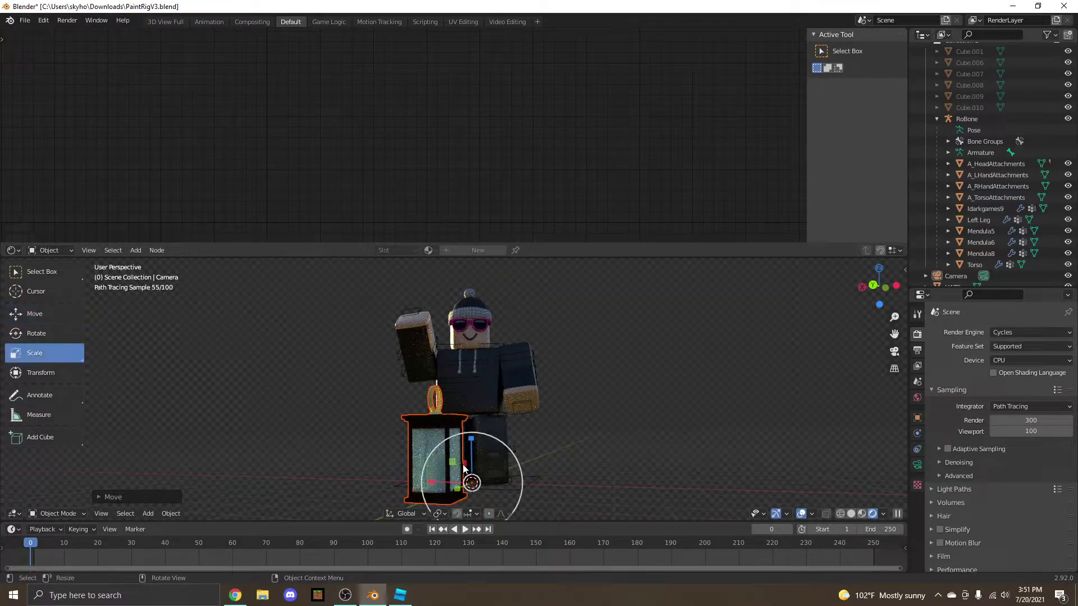
pyautogui.moveTo(472, 451); pyautogui.dragTo(444, 482)
pyautogui.click(398, 470)
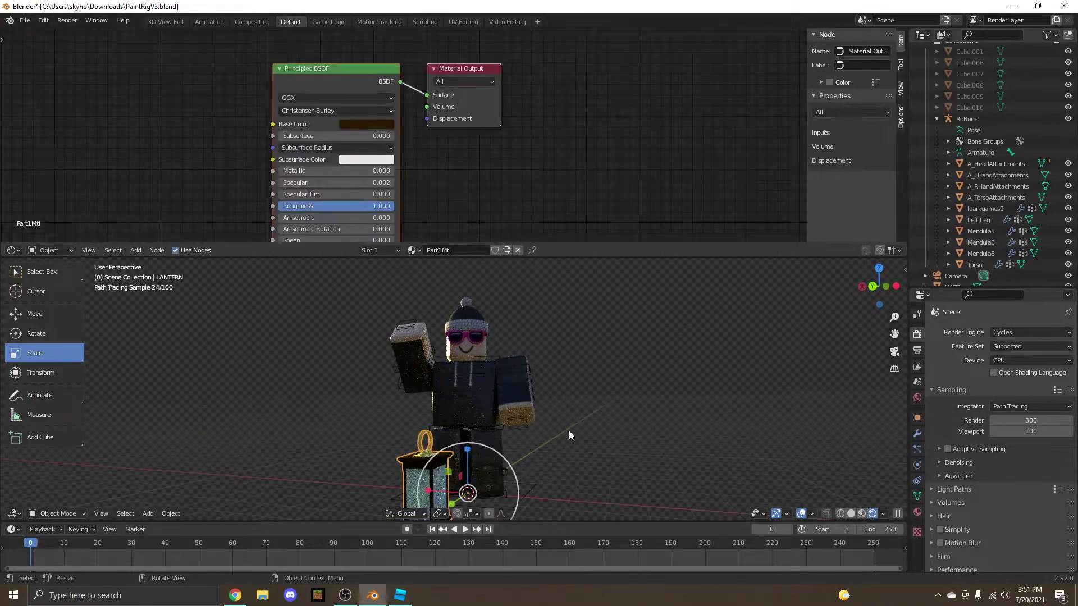
# Step: Move the lantern up and across to just below the character's raised hand, and show the viewport in Material Preview shading
pyautogui.scroll(-2, 579, 430)
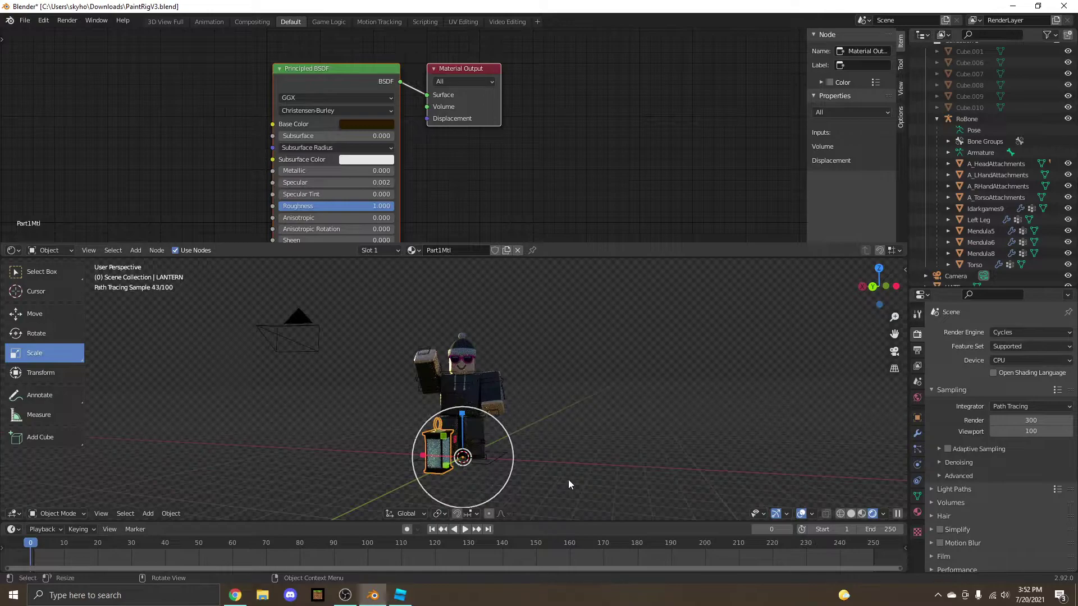
pyautogui.scroll(1, 568, 481)
pyautogui.click(44, 315)
pyautogui.moveTo(618, 438); pyautogui.dragTo(616, 446, button='middle')
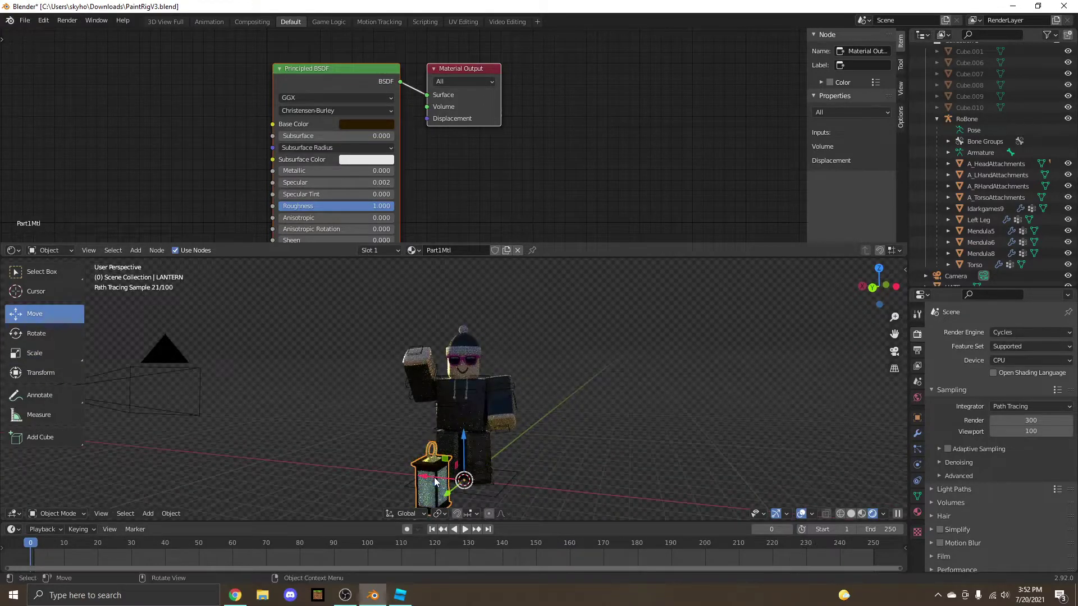
pyautogui.moveTo(432, 477); pyautogui.dragTo(411, 475)
pyautogui.moveTo(444, 437); pyautogui.dragTo(445, 352)
pyautogui.moveTo(579, 360); pyautogui.dragTo(538, 383, button='middle')
pyautogui.moveTo(365, 442); pyautogui.dragTo(398, 431)
pyautogui.moveTo(534, 398); pyautogui.dragTo(582, 399, button='middle')
pyautogui.scroll(1, 583, 400)
pyautogui.scroll(2, 582, 399)
pyautogui.click(862, 515)
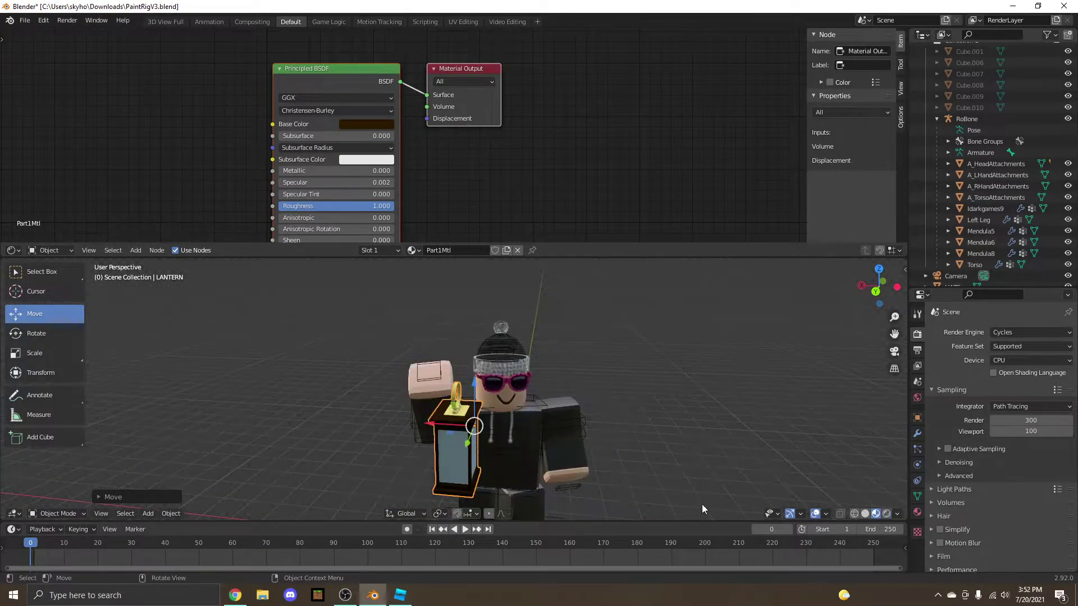
# Step: Undo the last lantern move and shift the lantern along the Y axis until its ring handle sits under the character's raised hand
pyautogui.scroll(1, 595, 458)
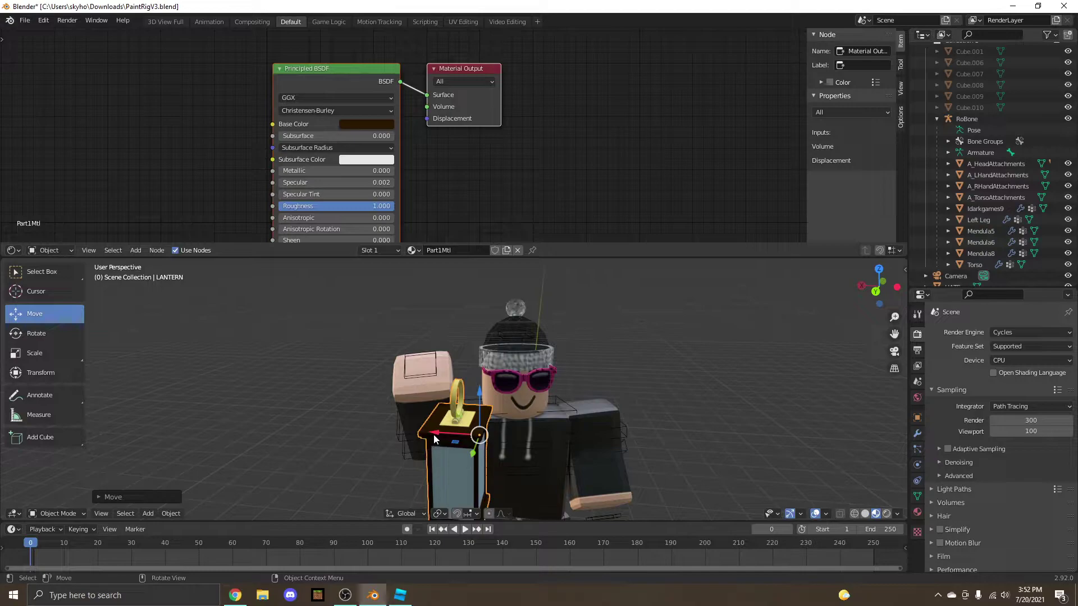
pyautogui.hotkey('ctrl', 'z')
pyautogui.moveTo(638, 391); pyautogui.dragTo(607, 394, button='middle')
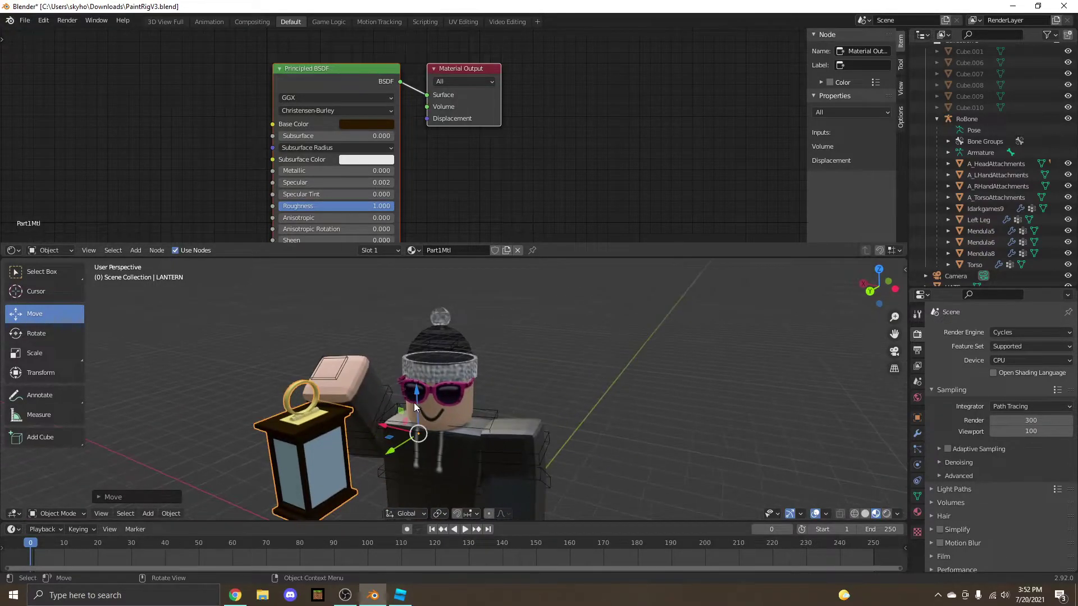
pyautogui.press('g')
pyautogui.press('y')
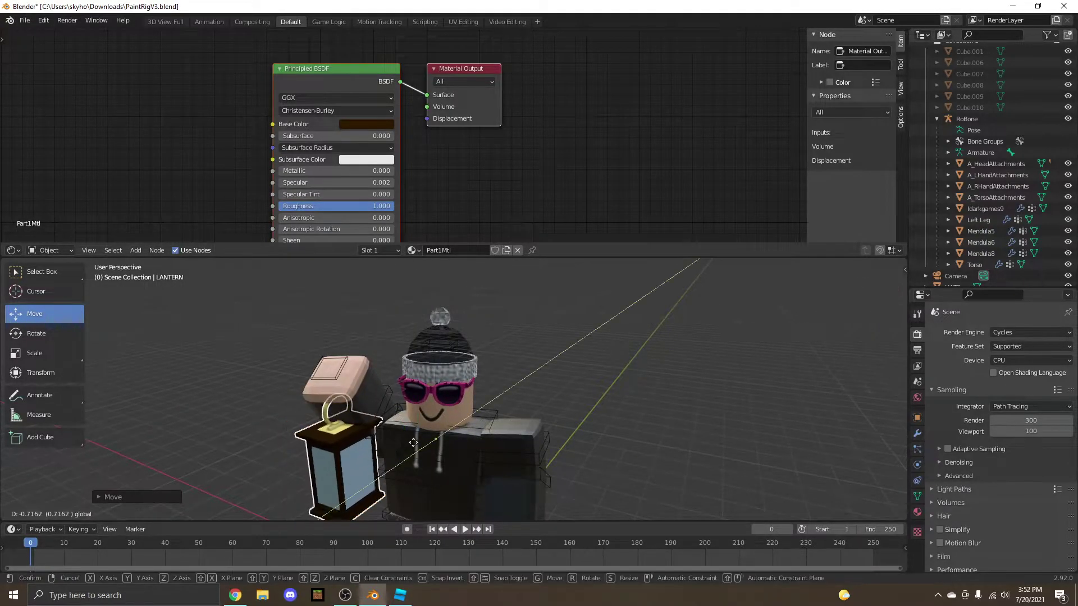
pyautogui.click(413, 443)
pyautogui.moveTo(402, 431); pyautogui.dragTo(394, 429)
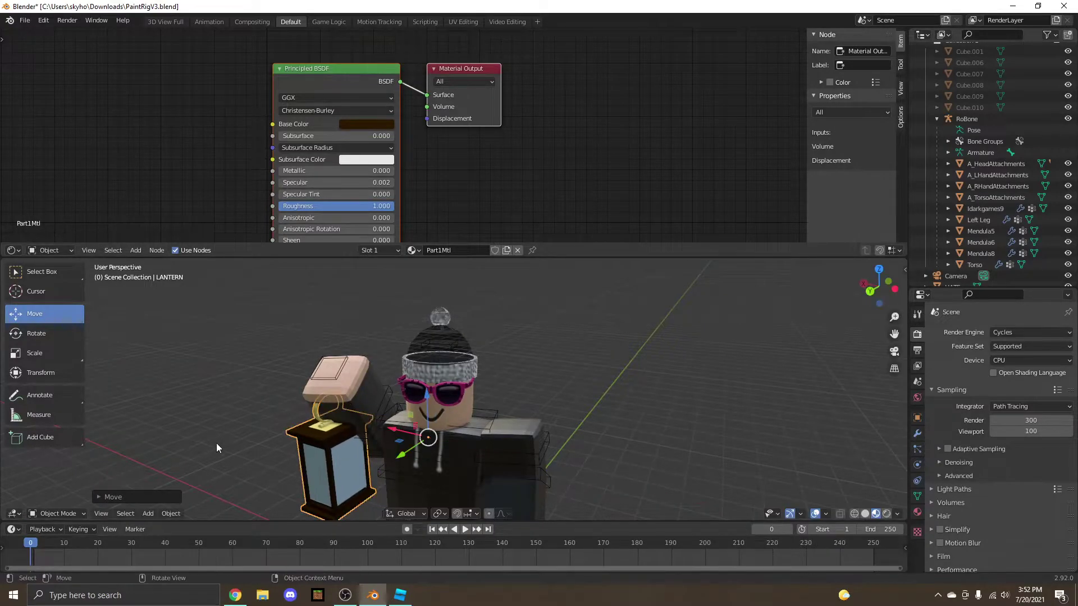
# Step: Rotate the lantern slightly so it hangs naturally from the character's raised hand, and deselect it
pyautogui.click(36, 332)
pyautogui.moveTo(443, 457)
pyautogui.mouseDown()
pyautogui.moveTo(377, 447)
pyautogui.moveTo(442, 474)
pyautogui.moveTo(447, 462)
pyautogui.moveTo(429, 446)
pyautogui.mouseUp()
pyautogui.click(38, 320)
pyautogui.click(634, 385)
pyautogui.scroll(-4, 634, 383)
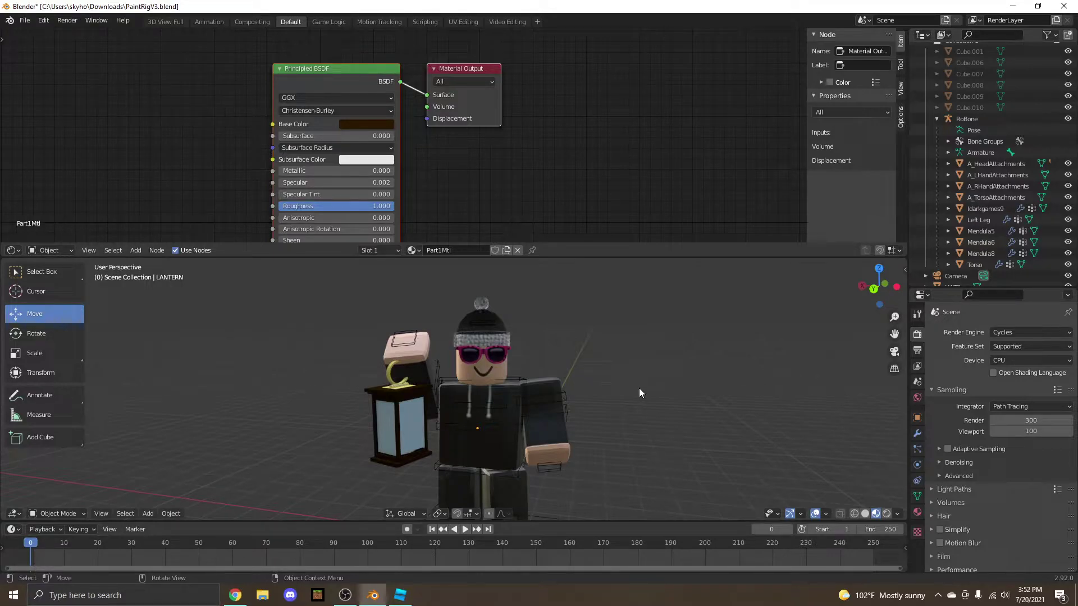
# Step: Replace the world's environment texture with dikhololo_night_4k.hdr from the Downloads folder
pyautogui.click(917, 350)
pyautogui.click(917, 337)
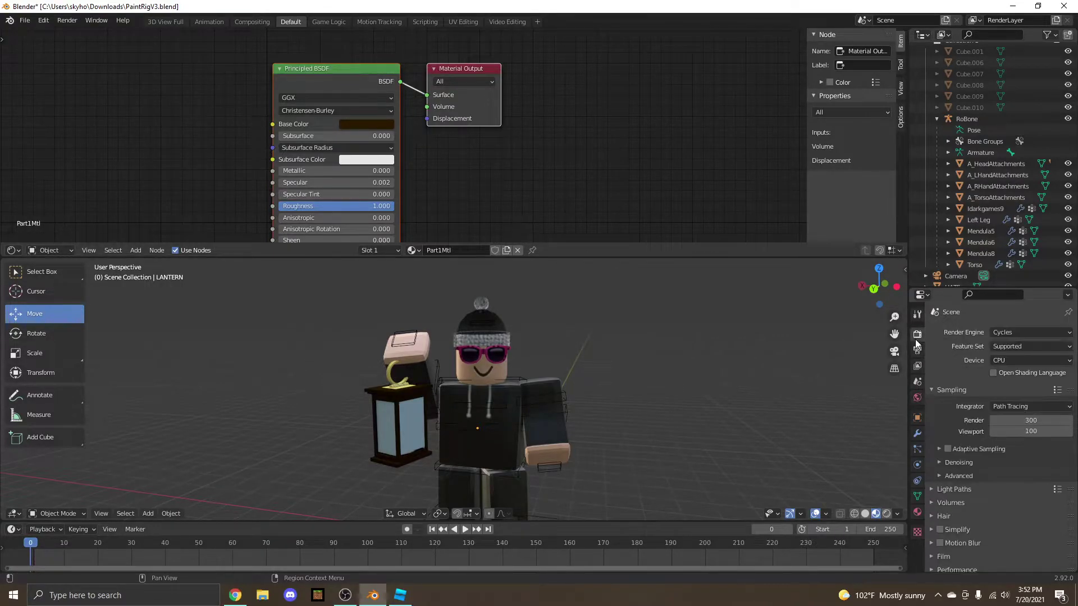
pyautogui.click(917, 398)
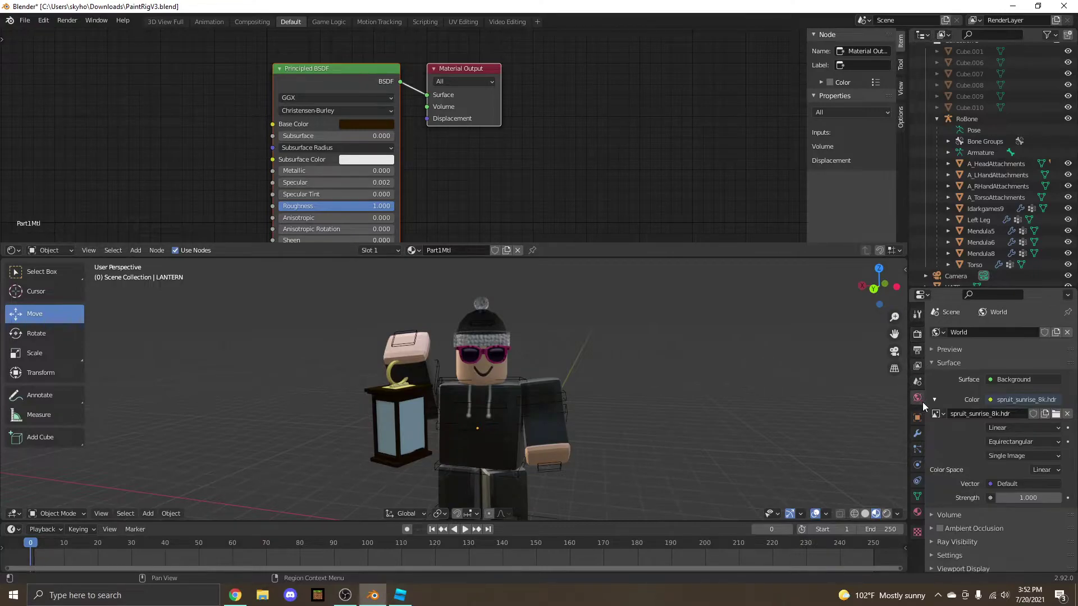
pyautogui.click(1055, 415)
pyautogui.write('4k')
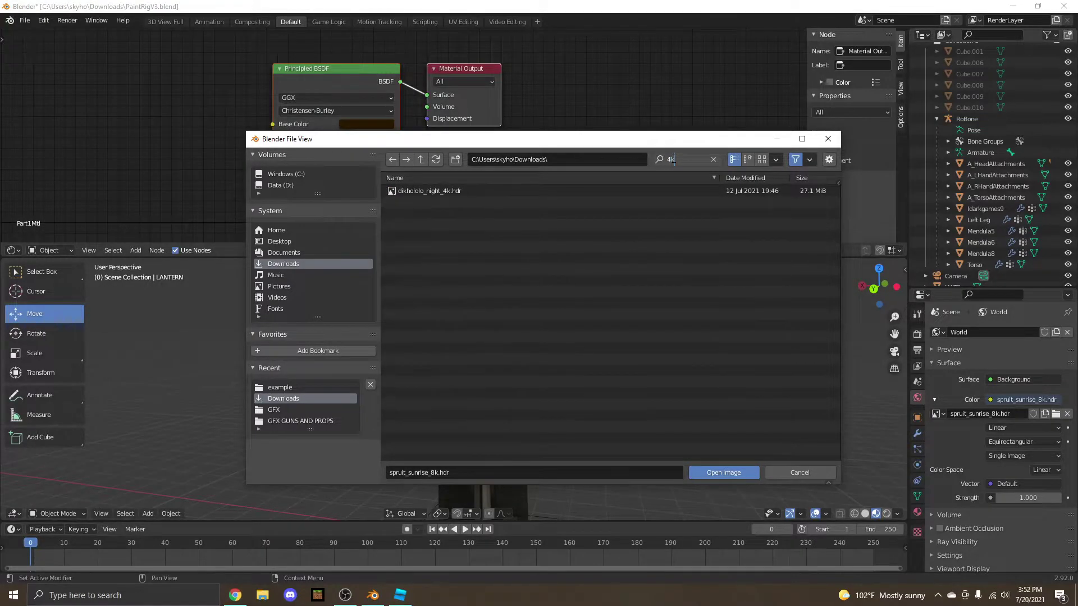
pyautogui.press('Return')
pyautogui.click(501, 189)
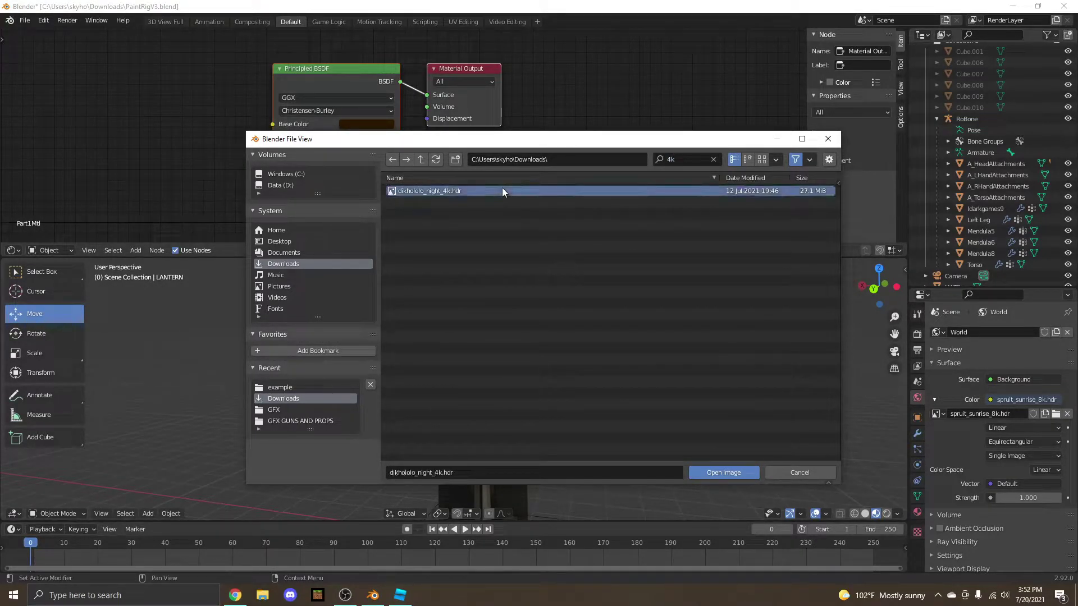
pyautogui.click(705, 475)
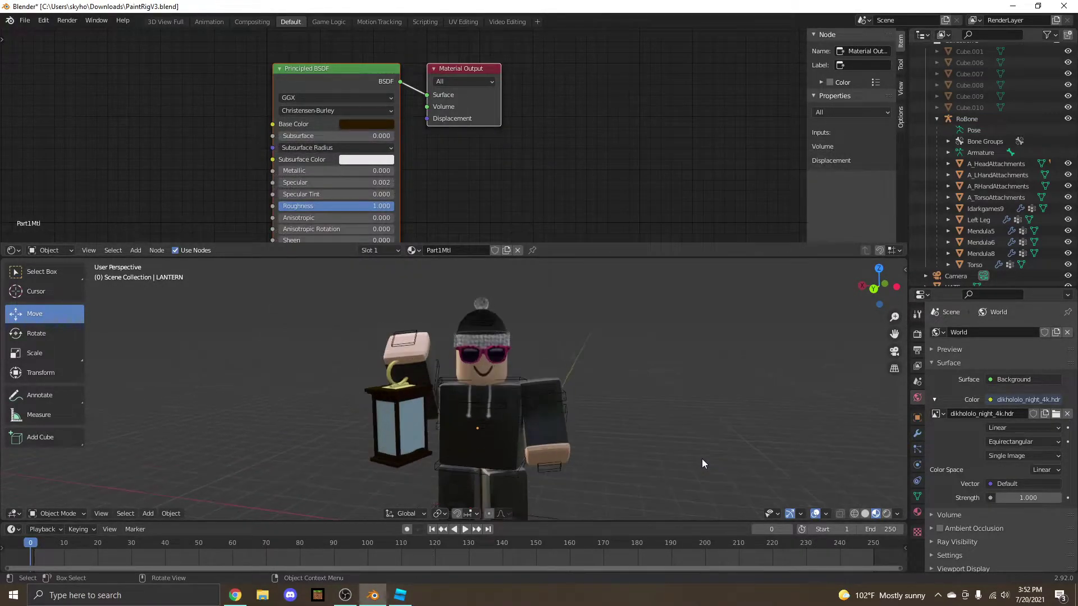
# Step: Show the viewport in Rendered shading to preview the scene with the night environment
pyautogui.click(887, 513)
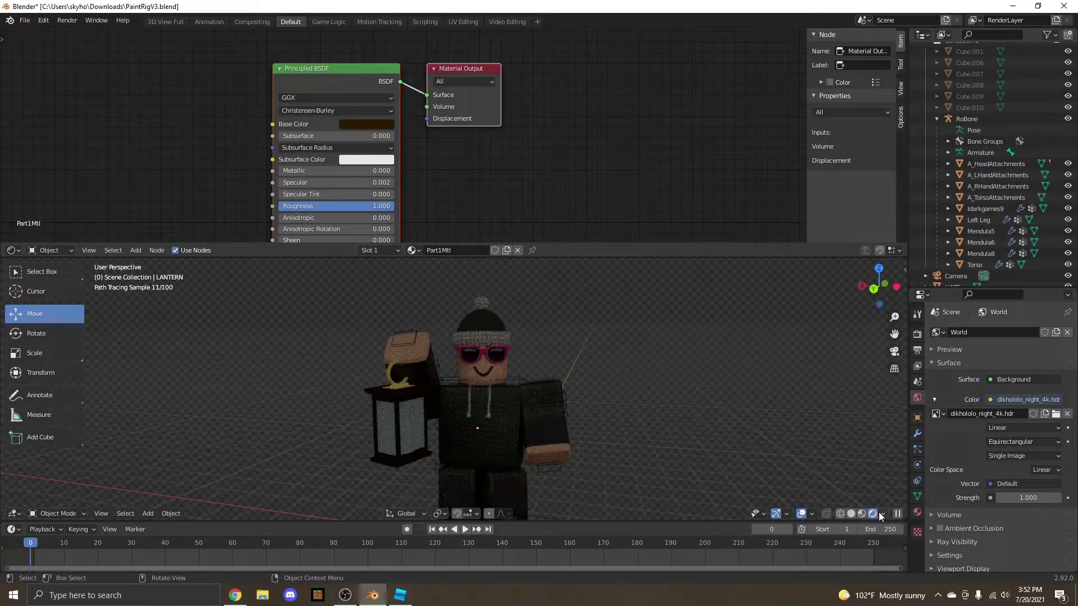
pyautogui.click(862, 514)
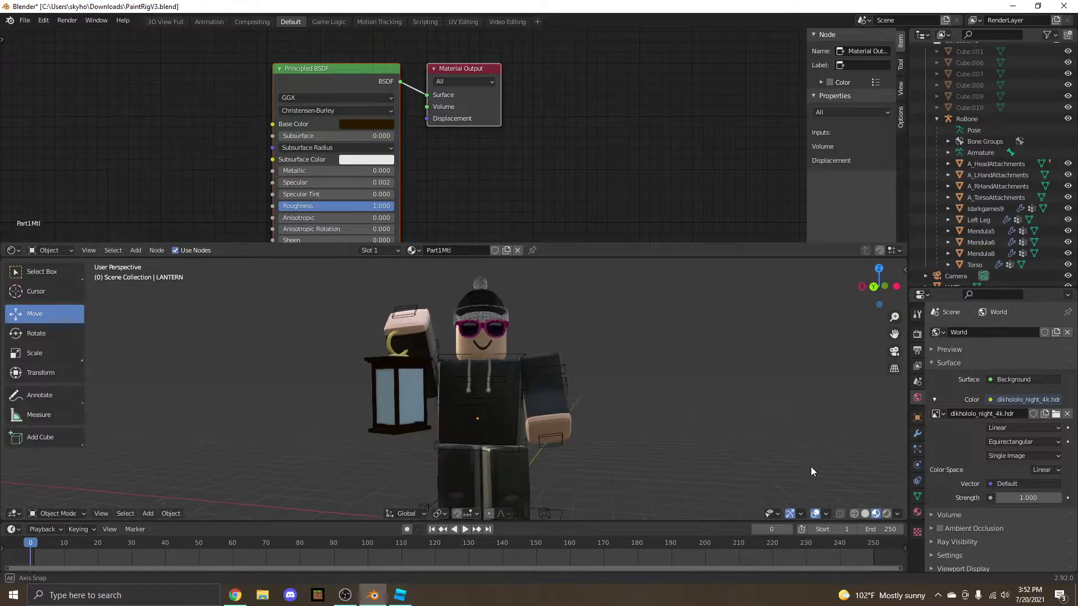
pyautogui.click(887, 513)
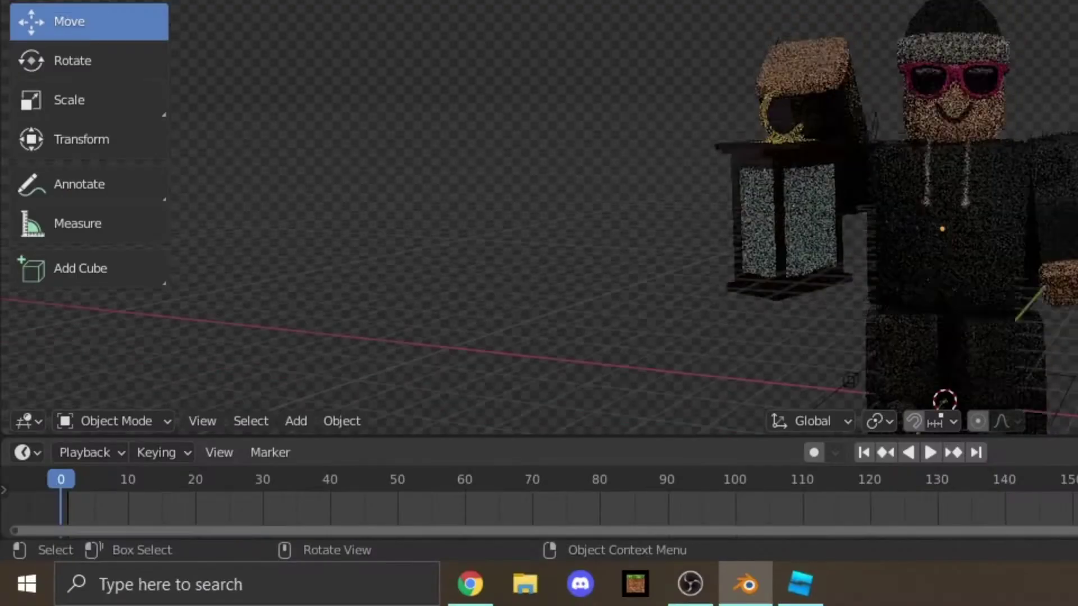
# Step: Add a point light and move it to the lower outer corner of the lantern
pyautogui.click(147, 512)
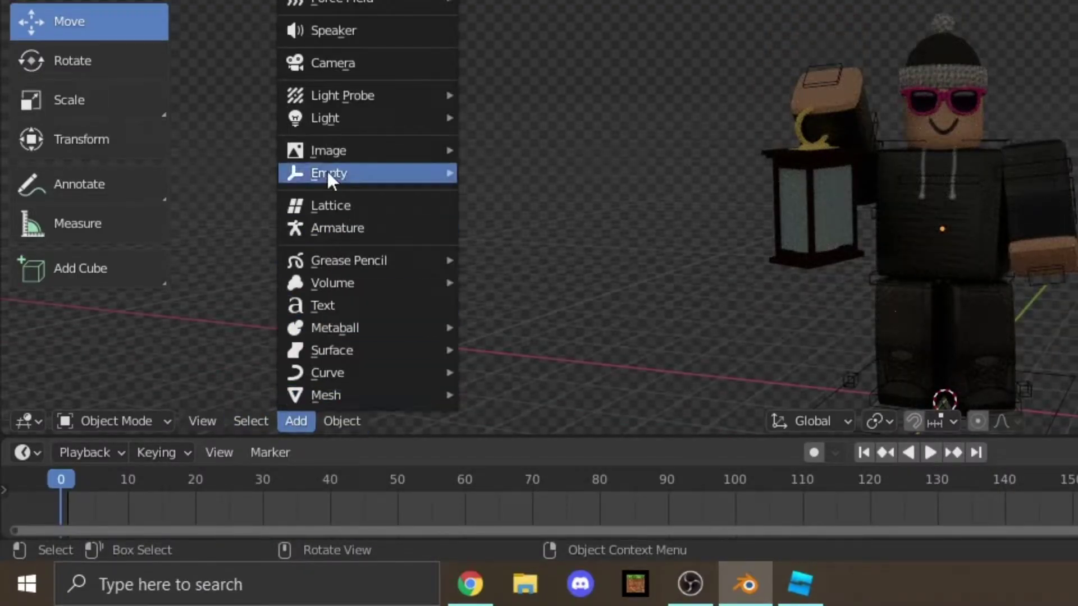
pyautogui.moveTo(332, 118)
pyautogui.click(498, 117)
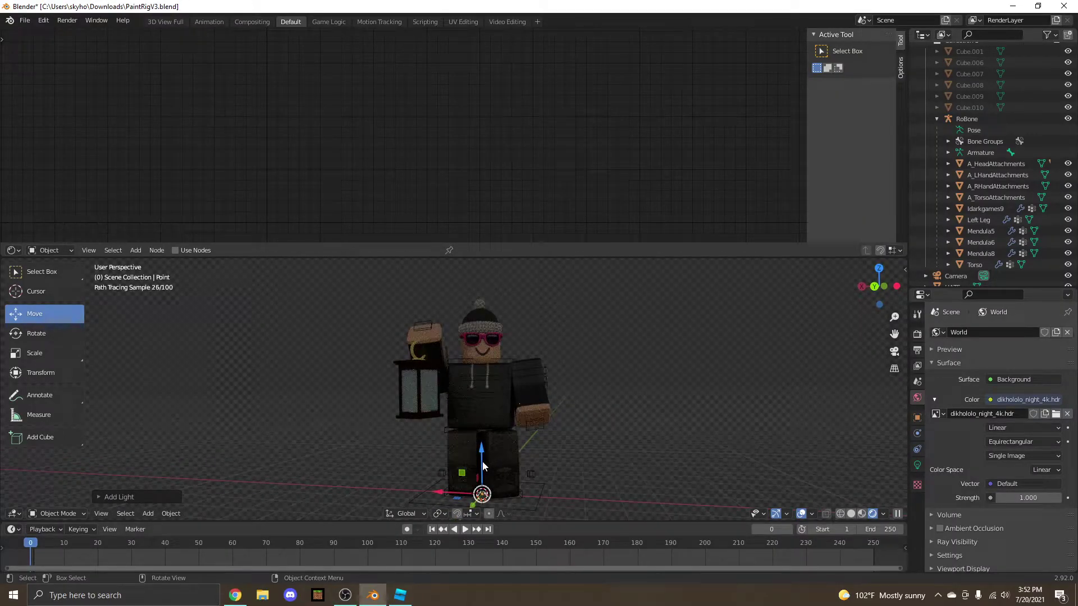
pyautogui.moveTo(483, 466); pyautogui.dragTo(395, 413)
pyautogui.moveTo(654, 441); pyautogui.dragTo(676, 443, button='middle')
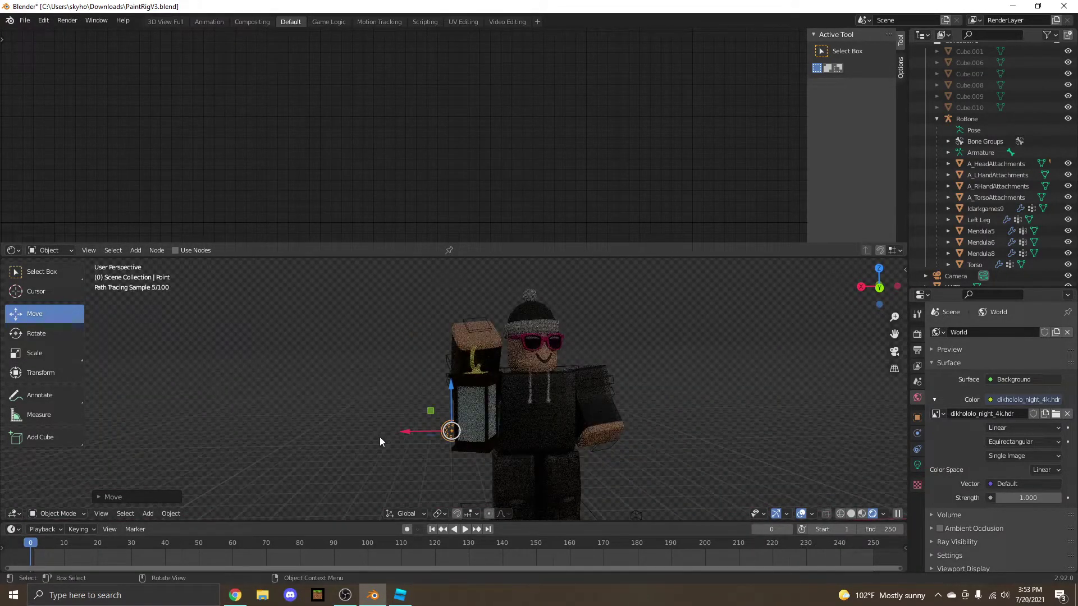
pyautogui.moveTo(412, 432); pyautogui.dragTo(433, 433)
pyautogui.moveTo(635, 456); pyautogui.dragTo(573, 453, button='middle')
pyautogui.moveTo(351, 443); pyautogui.dragTo(321, 439)
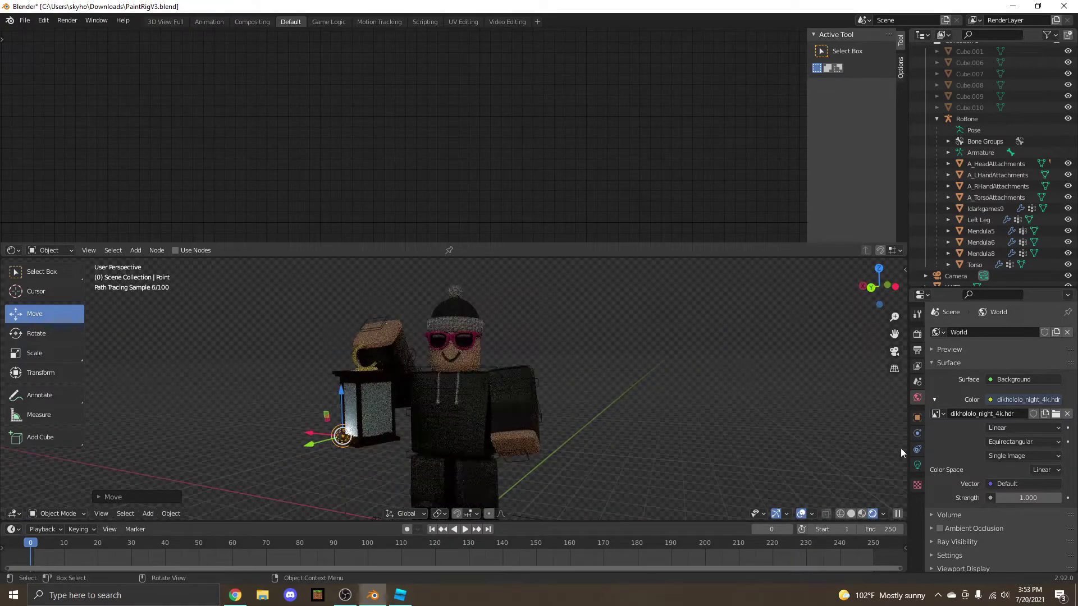
# Step: Set the point light's power to 111 and its color to pale yellow, about hue 0.173 and saturation 0.708
pyautogui.click(918, 466)
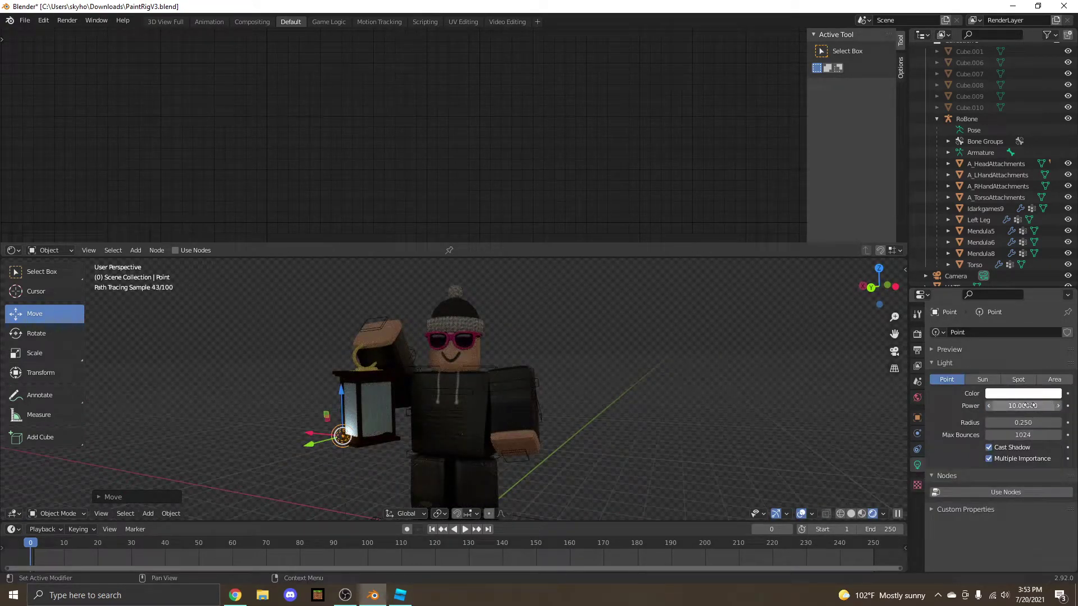
pyautogui.click(1002, 405)
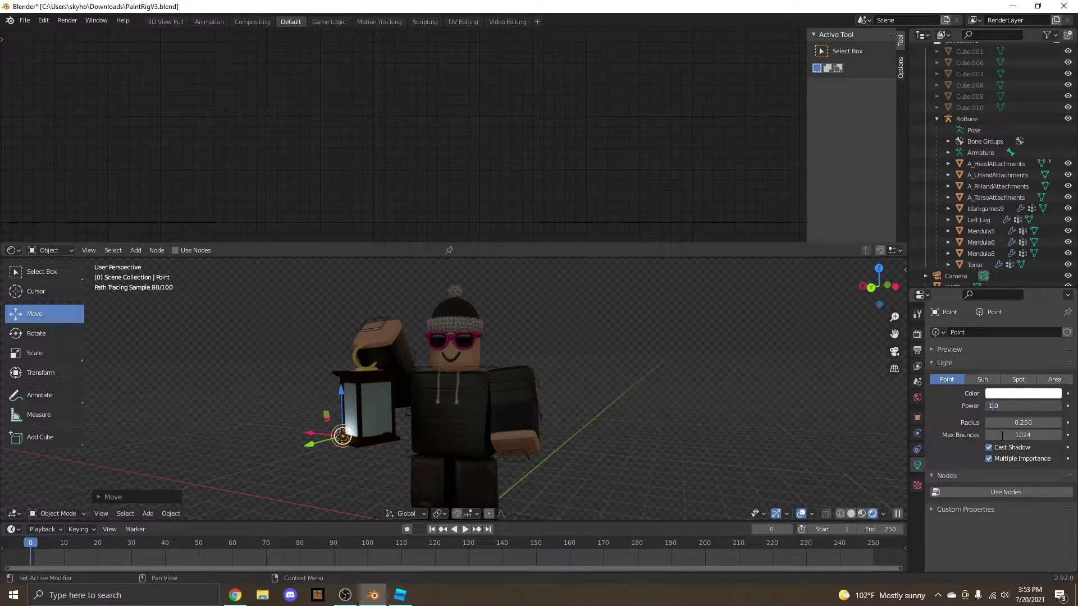
pyautogui.write('1')
pyautogui.press('Return')
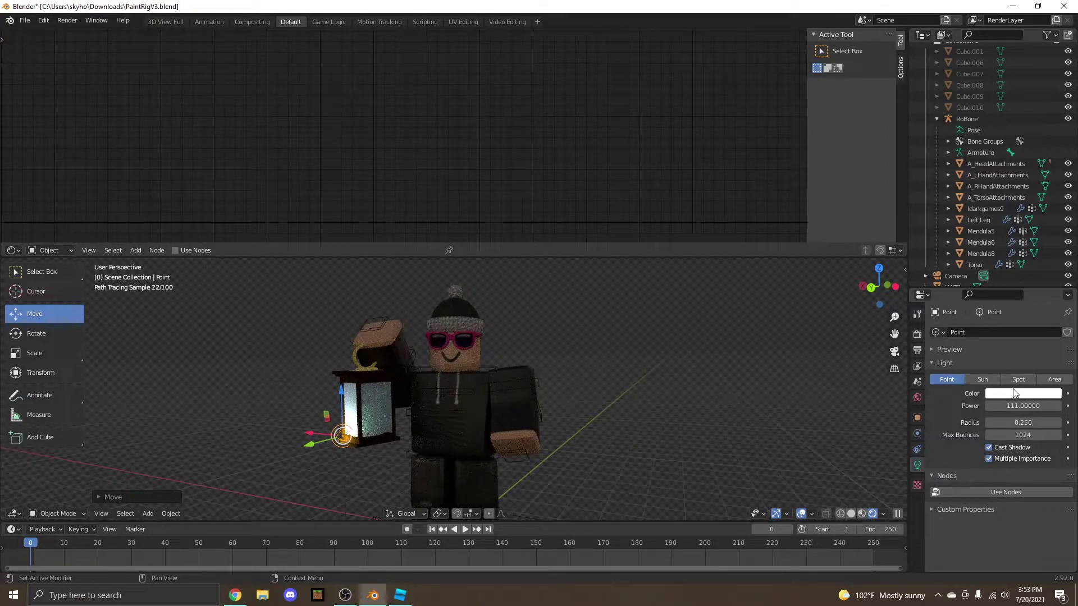
pyautogui.click(1015, 393)
pyautogui.click(990, 295)
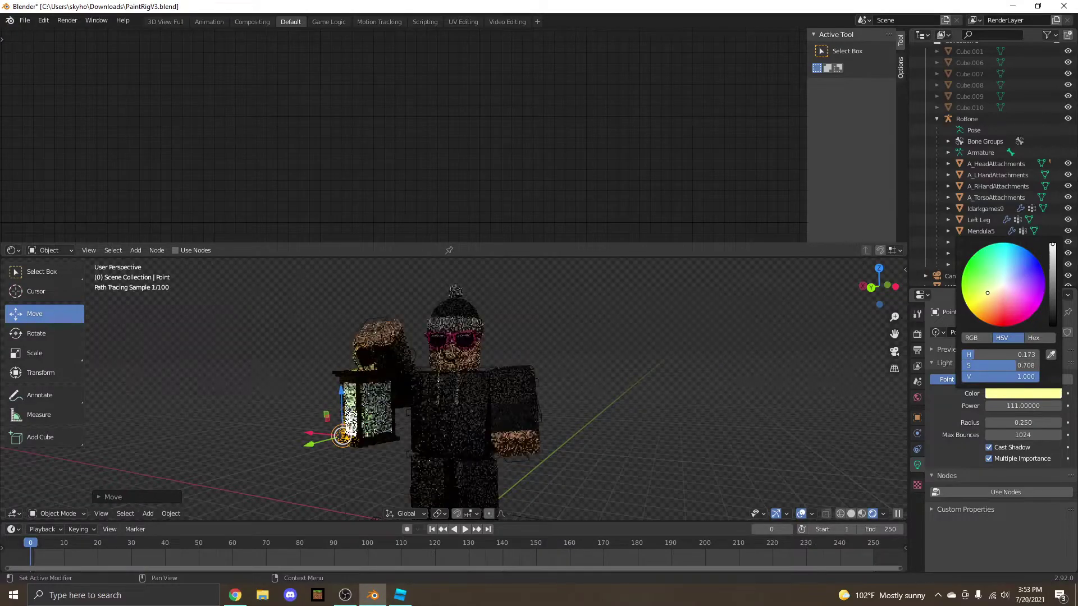
pyautogui.moveTo(736, 406); pyautogui.dragTo(688, 462, button='middle')
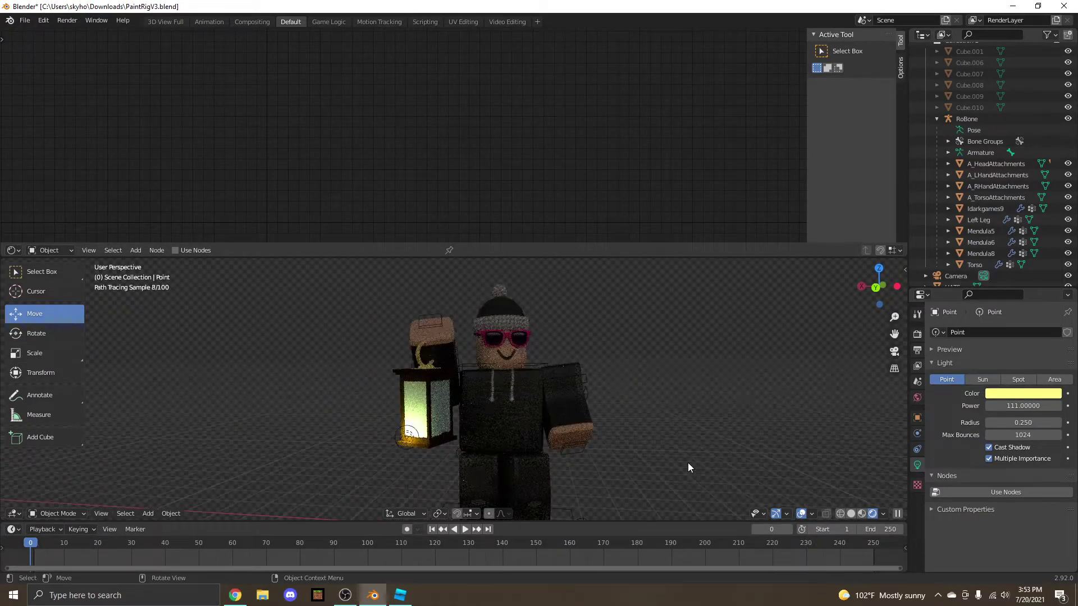
# Step: Copy and paste the yellow point light, placing one of the pair at the lantern's lower corner nearest the character's body
pyautogui.click(412, 445)
pyautogui.click(405, 440)
pyautogui.hotkey('ctrl', 'c')
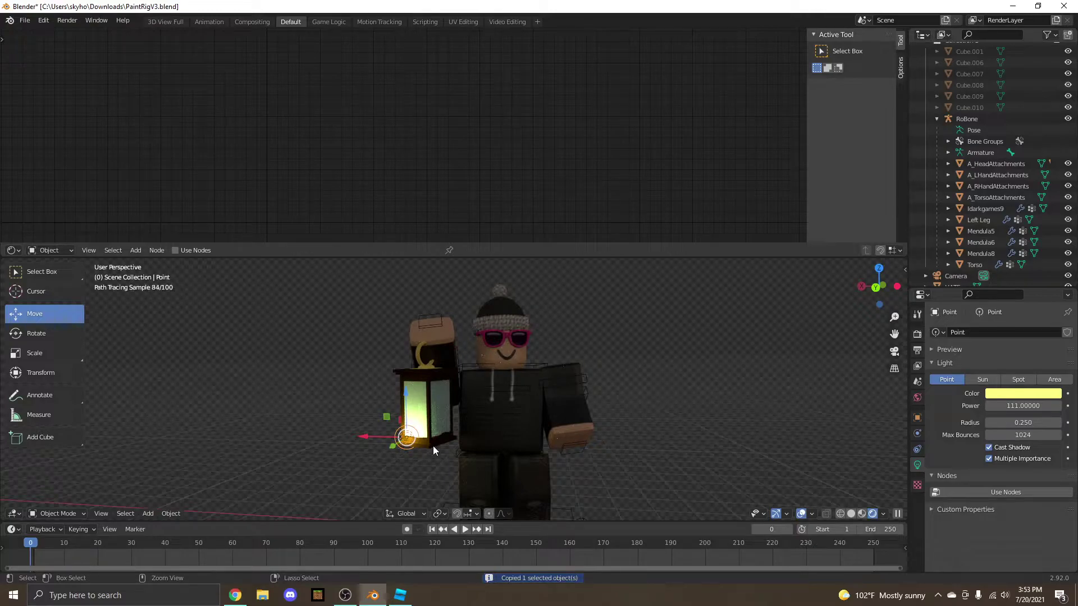
pyautogui.moveTo(370, 435); pyautogui.dragTo(398, 437)
pyautogui.moveTo(581, 439); pyautogui.dragTo(489, 452, button='middle')
pyautogui.moveTo(352, 457); pyautogui.dragTo(359, 454)
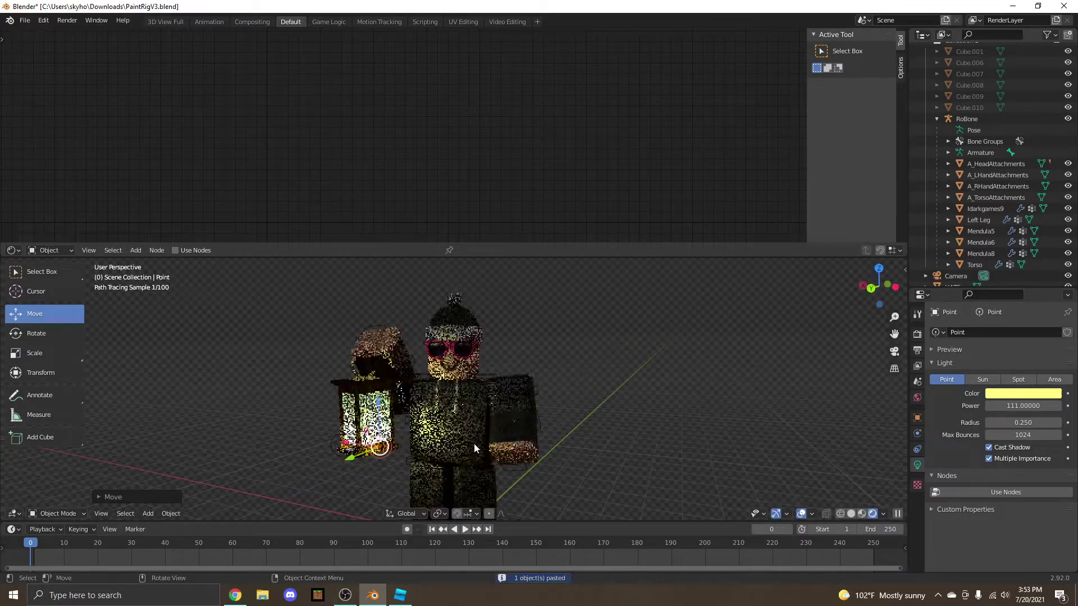
pyautogui.click(894, 351)
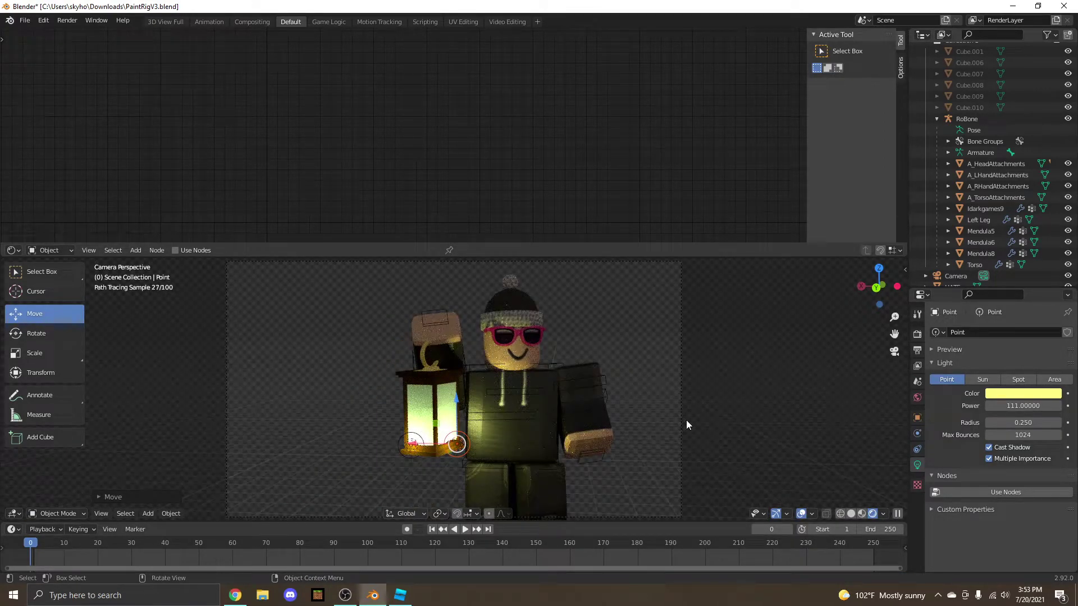
pyautogui.scroll(-1, 685, 421)
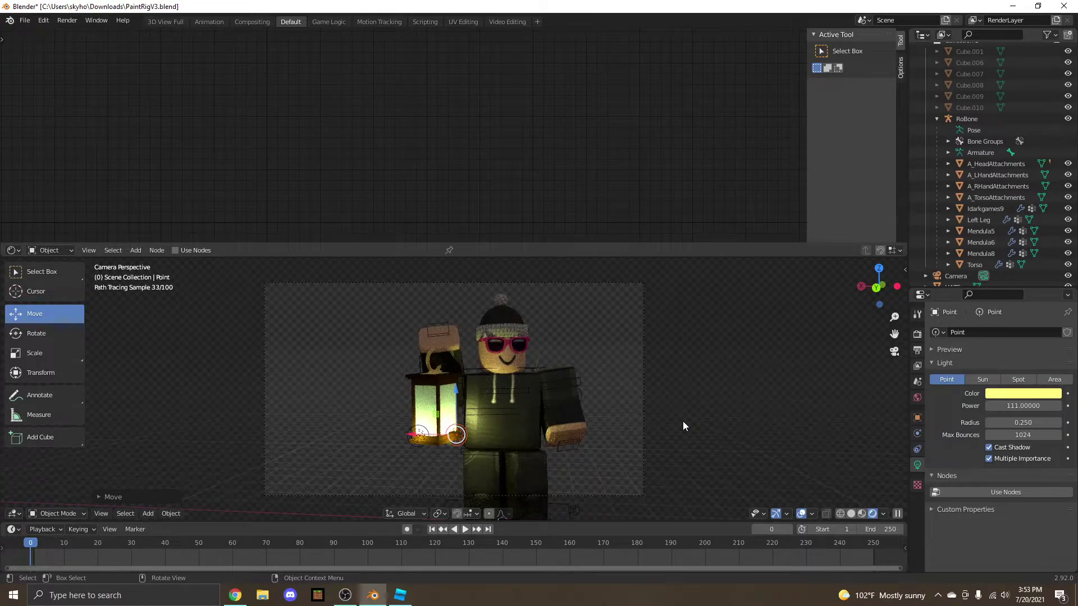
pyautogui.moveTo(691, 417); pyautogui.dragTo(683, 419, button='middle')
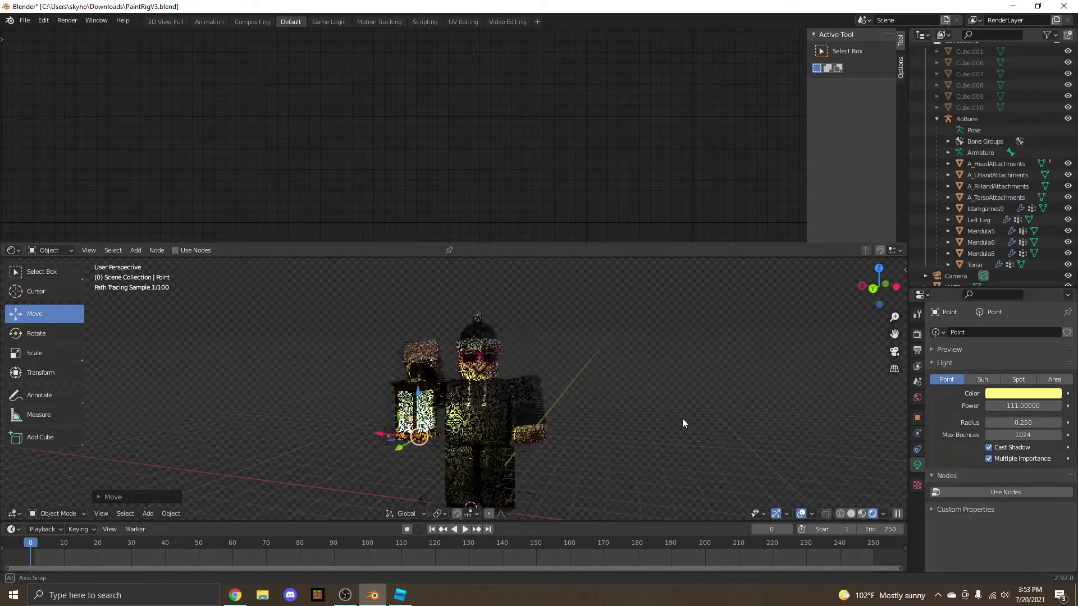
# Step: Add another point light and position it in front of the character, beside the head on the side away from the lantern
pyautogui.click(147, 513)
pyautogui.moveTo(186, 364)
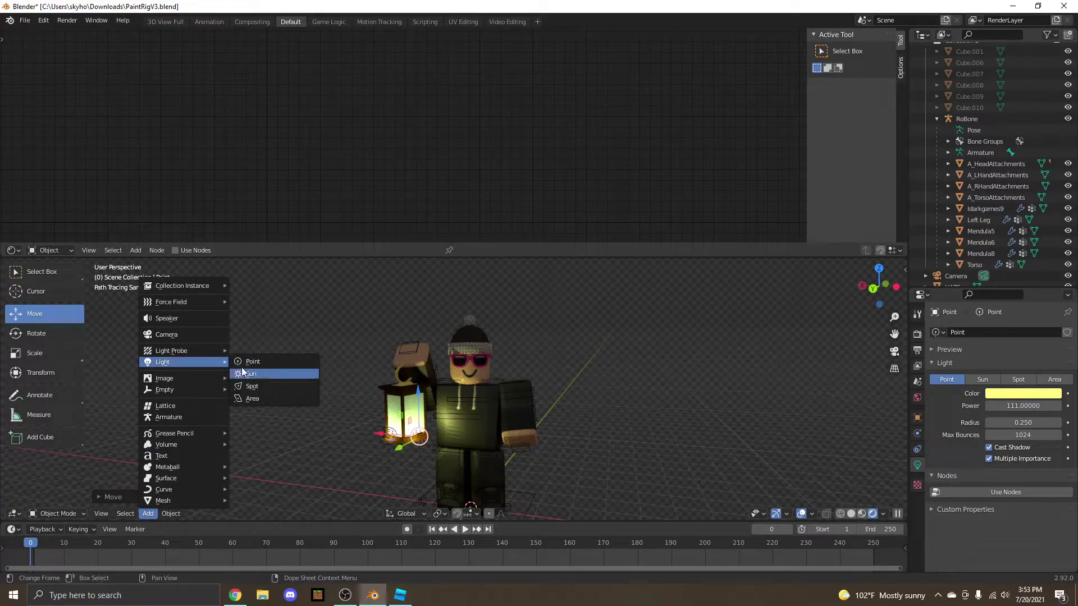
pyautogui.click(298, 361)
pyautogui.moveTo(467, 479)
pyautogui.mouseDown()
pyautogui.moveTo(465, 412)
pyautogui.moveTo(505, 413)
pyautogui.moveTo(494, 429)
pyautogui.moveTo(476, 427)
pyautogui.moveTo(505, 381)
pyautogui.moveTo(522, 454)
pyautogui.moveTo(485, 491)
pyautogui.mouseUp()
pyautogui.moveTo(574, 452); pyautogui.dragTo(511, 458, button='middle')
pyautogui.moveTo(388, 490); pyautogui.dragTo(317, 506)
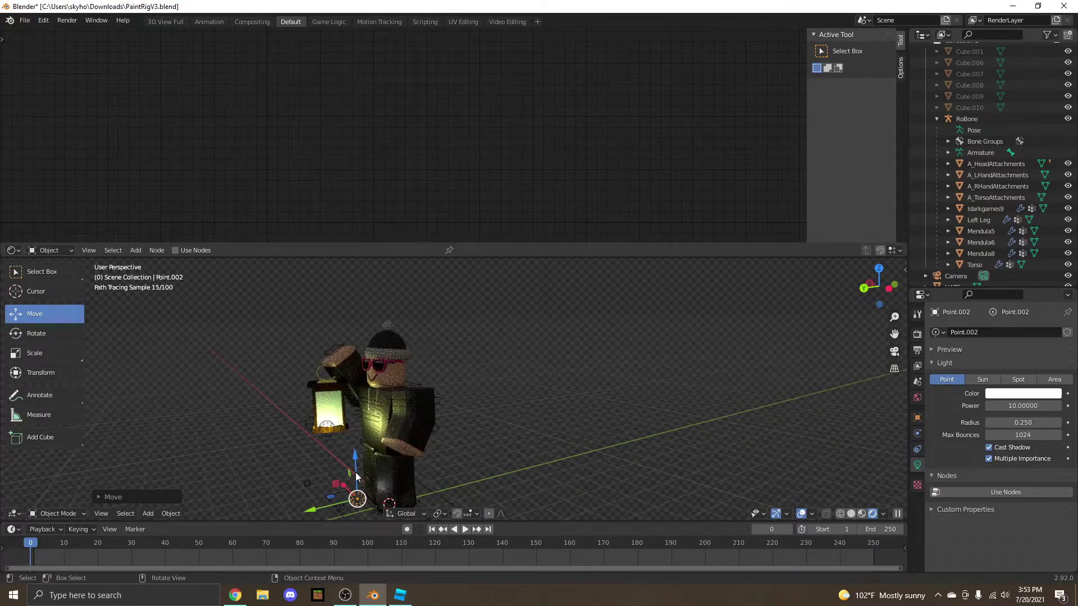
pyautogui.moveTo(355, 467); pyautogui.dragTo(369, 358)
pyautogui.moveTo(351, 393); pyautogui.dragTo(353, 392)
pyautogui.moveTo(526, 374); pyautogui.dragTo(595, 392, button='middle')
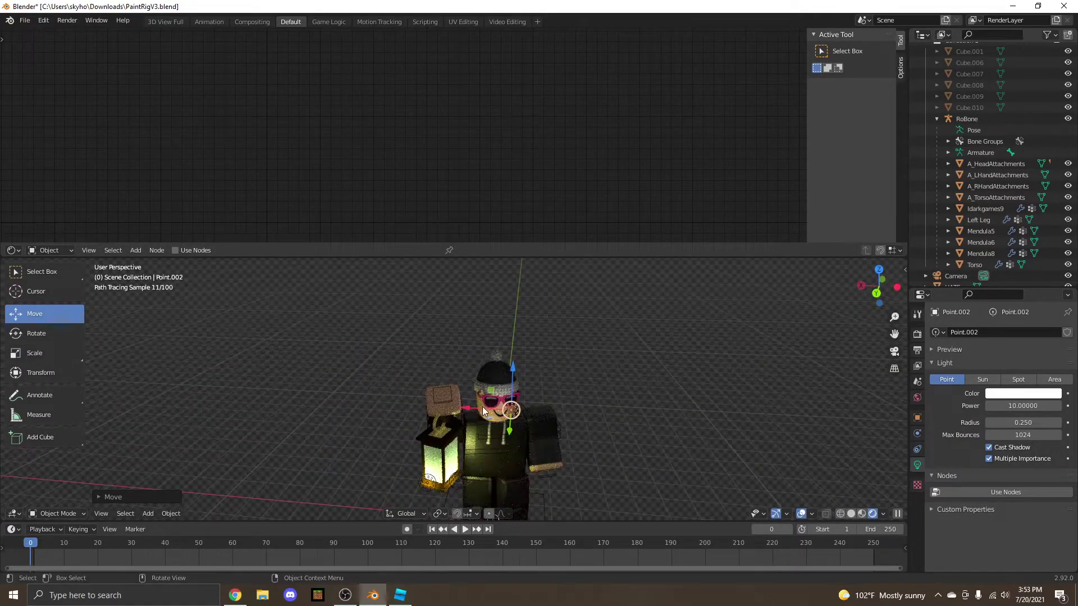
pyautogui.moveTo(495, 411); pyautogui.dragTo(533, 411)
pyautogui.moveTo(713, 465); pyautogui.dragTo(706, 442, button='middle')
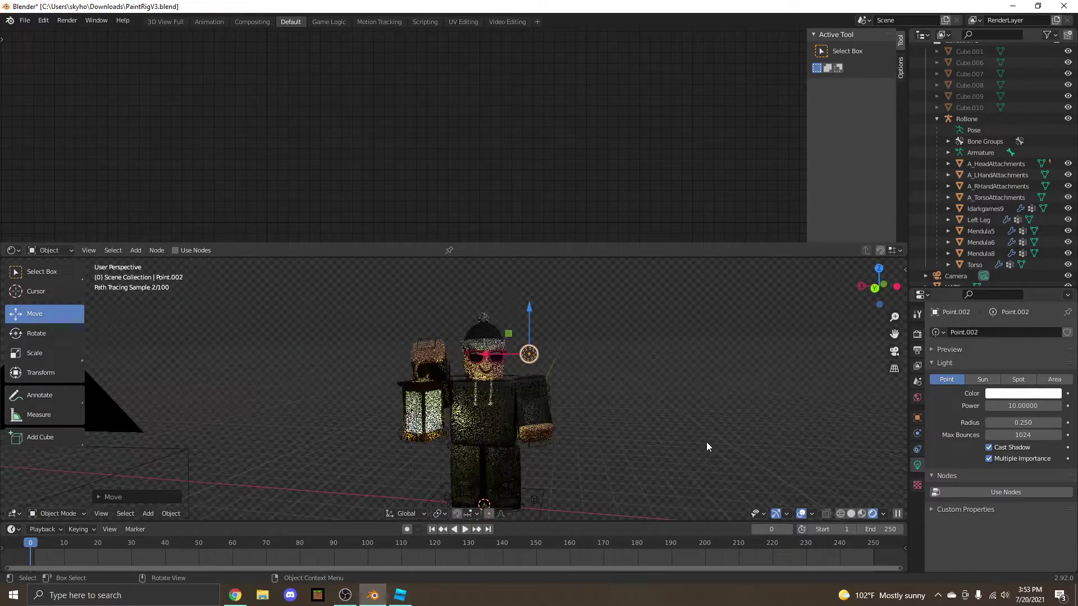
# Step: Set the power of the point light beside the character's head to 1000
pyautogui.click(1025, 394)
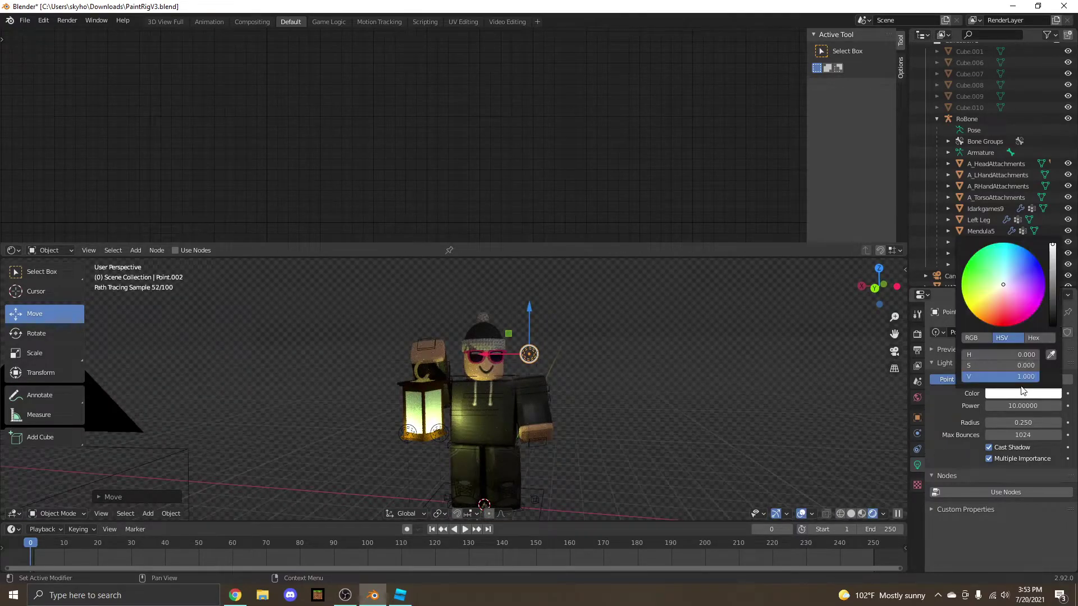
pyautogui.click(1010, 406)
pyautogui.click(993, 405)
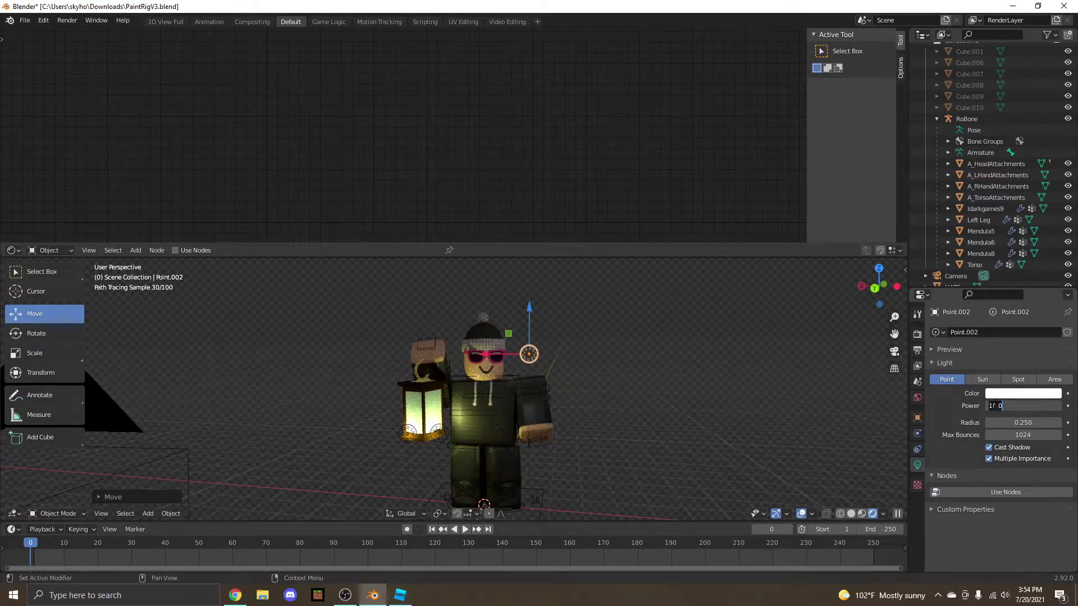
pyautogui.write('0')
pyautogui.press('Return')
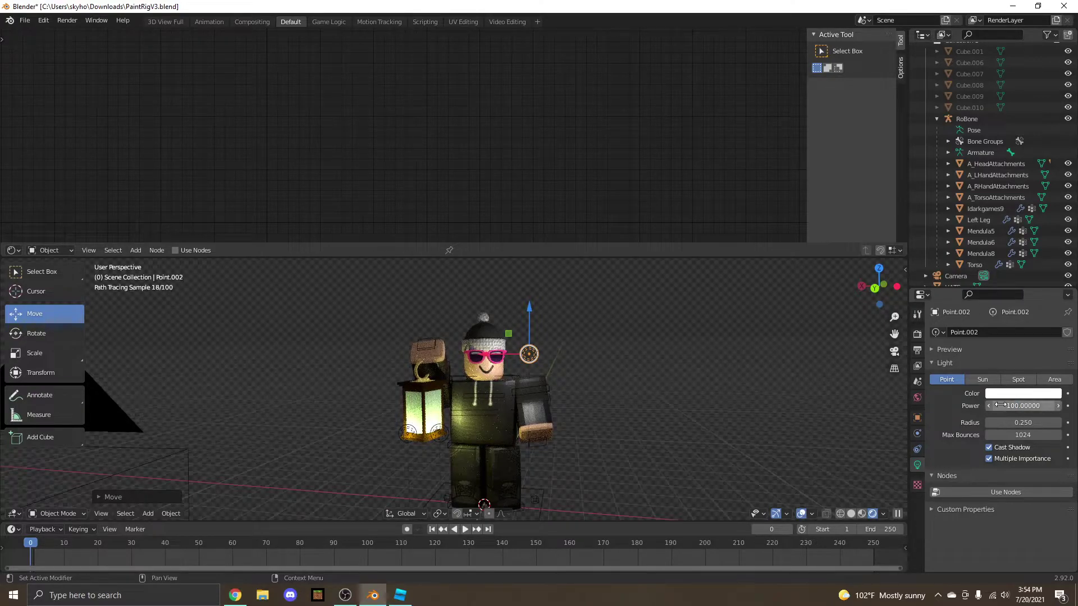
pyautogui.click(996, 405)
pyautogui.write('0')
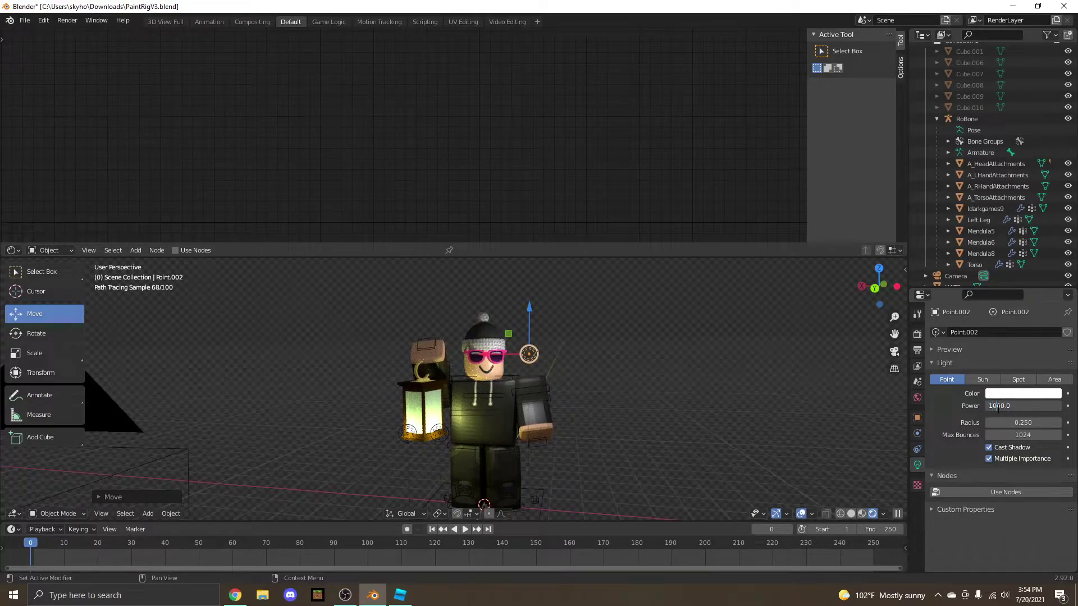
pyautogui.press('Return')
# Step: Change the color of the point light beside the head to pale pink
pyautogui.scroll(3, 842, 387)
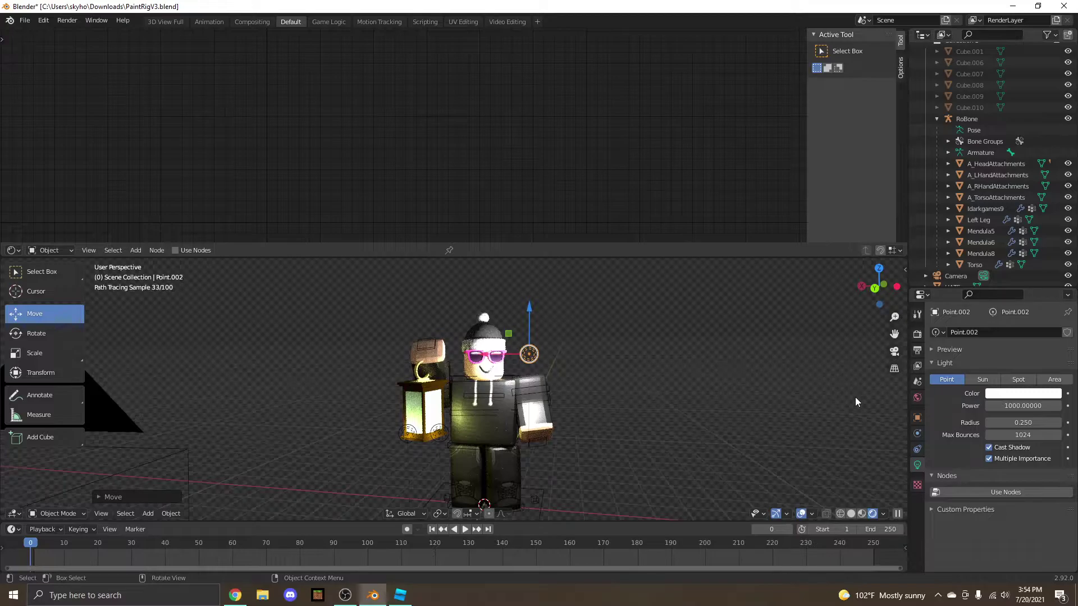
pyautogui.click(1023, 393)
pyautogui.moveTo(989, 326)
pyautogui.mouseDown()
pyautogui.moveTo(1007, 263)
pyautogui.moveTo(987, 272)
pyautogui.moveTo(1008, 289)
pyautogui.mouseUp()
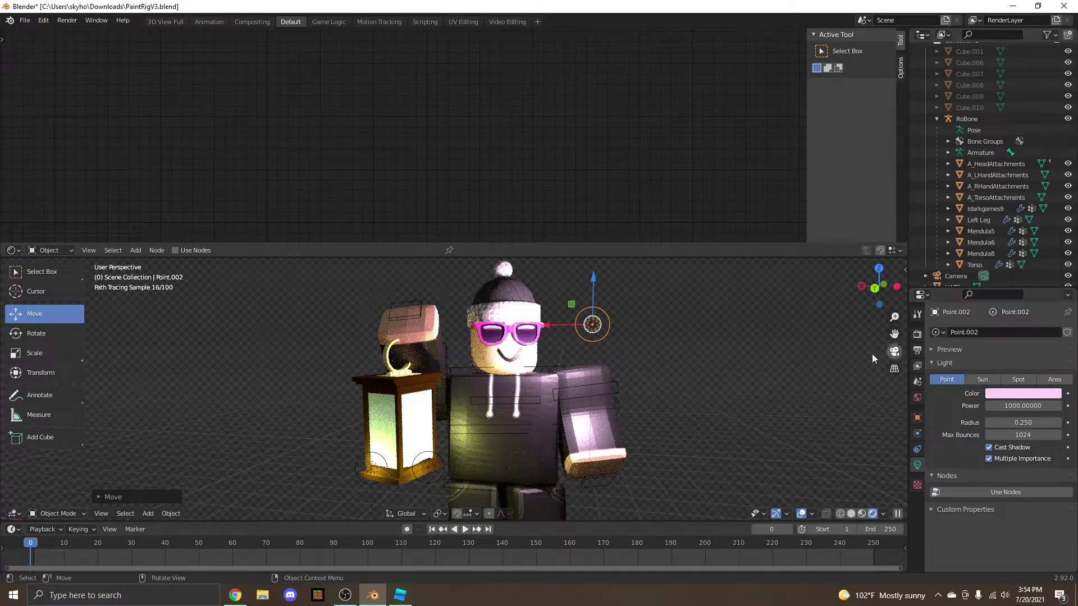
# Step: Select the pale pink point light beside the character's head and delete it
pyautogui.scroll(-1, 743, 369)
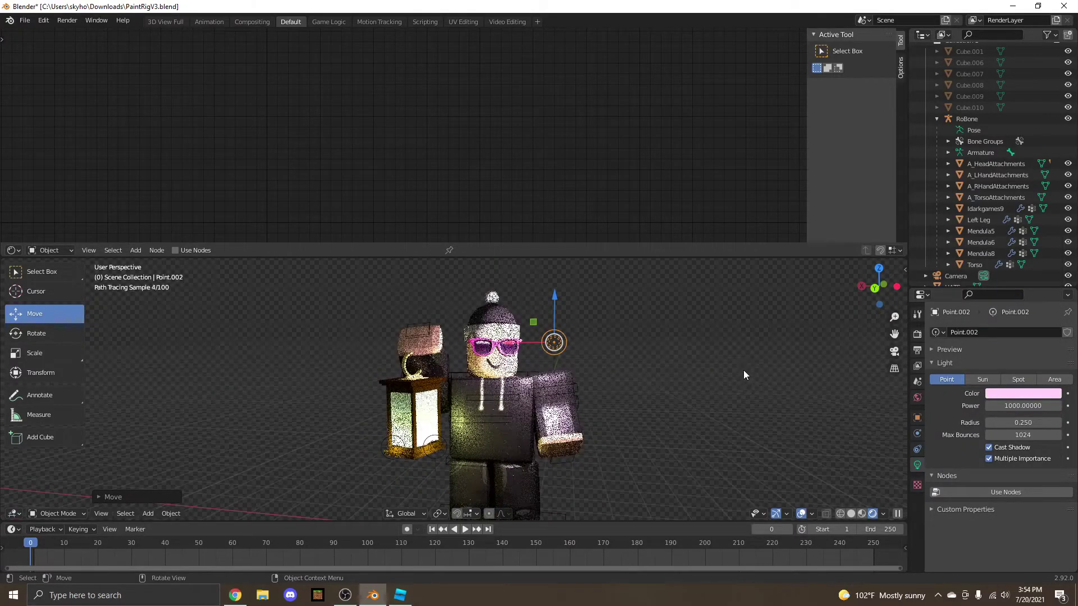
pyautogui.click(551, 341)
pyautogui.rightClick(550, 341)
pyautogui.rightClick(561, 337)
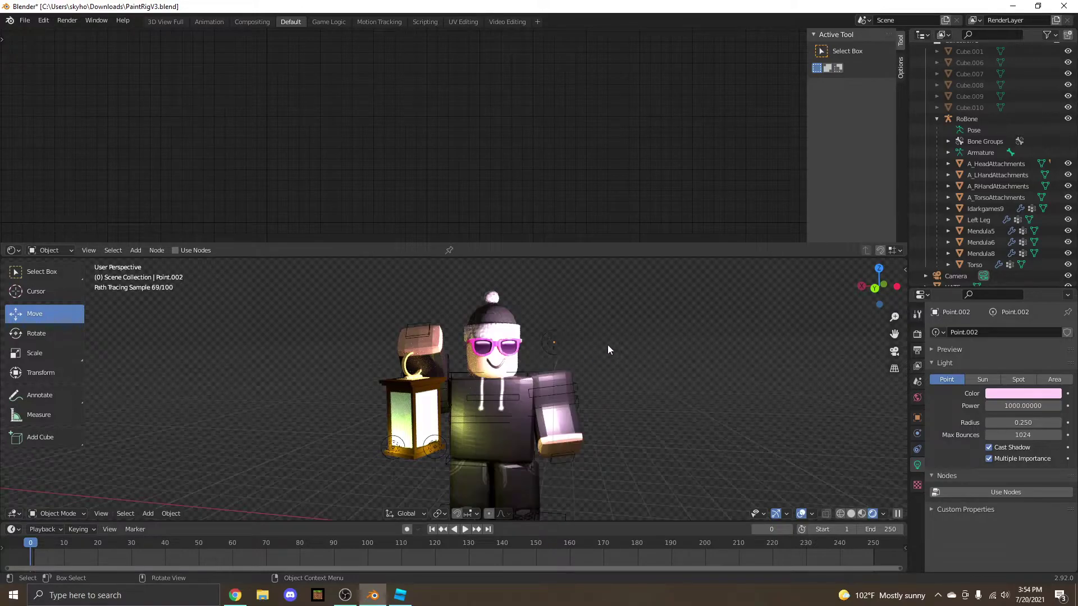
pyautogui.click(555, 342)
pyautogui.rightClick(571, 342)
pyautogui.click(540, 511)
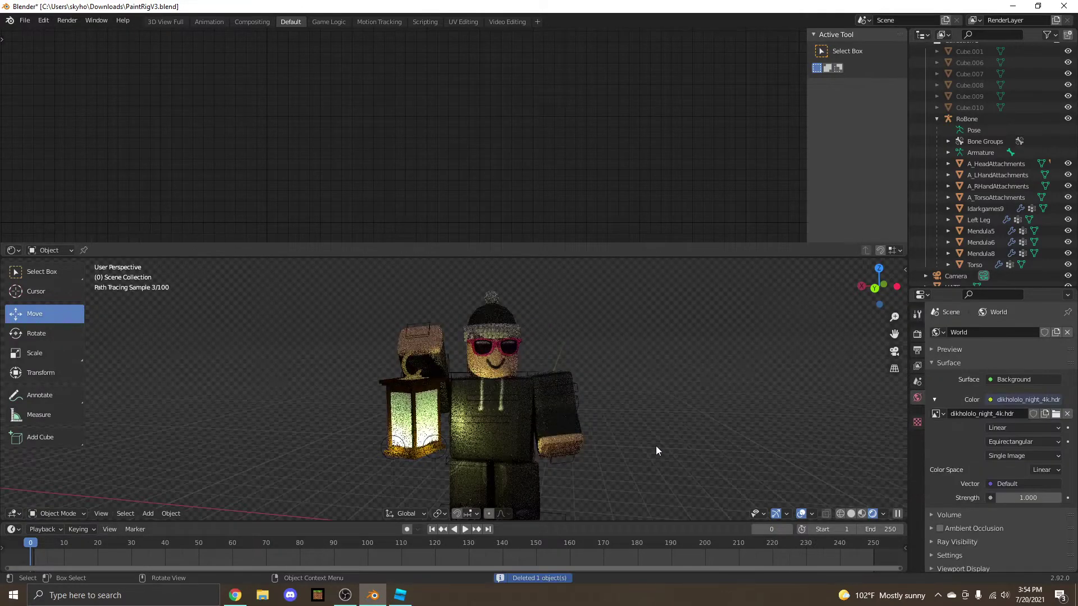
# Step: Look through the scene camera and start a render of the character with the lantern
pyautogui.press('KP_0')
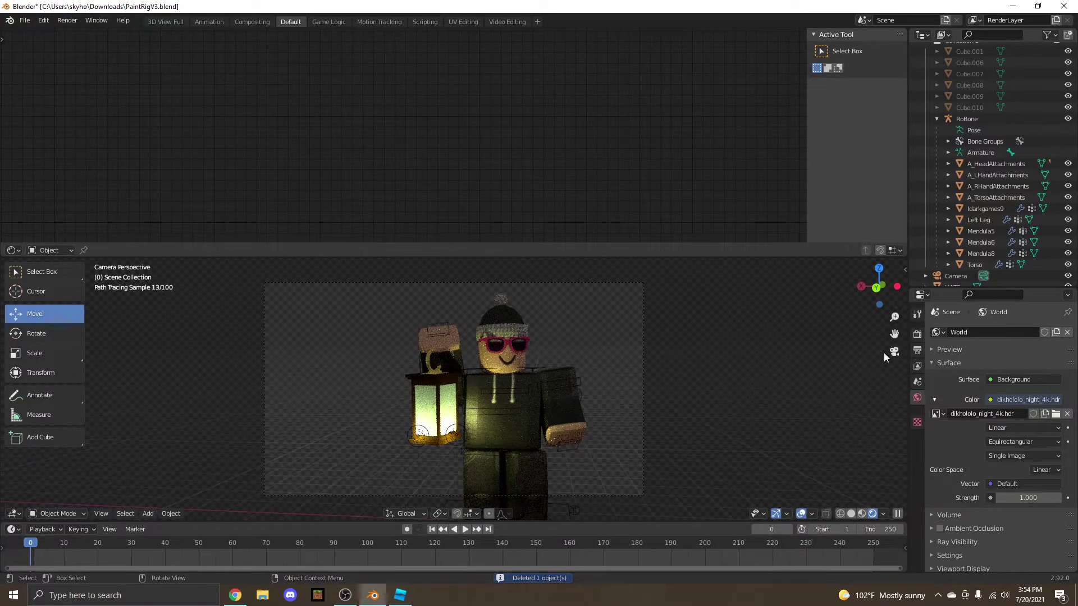
pyautogui.click(67, 21)
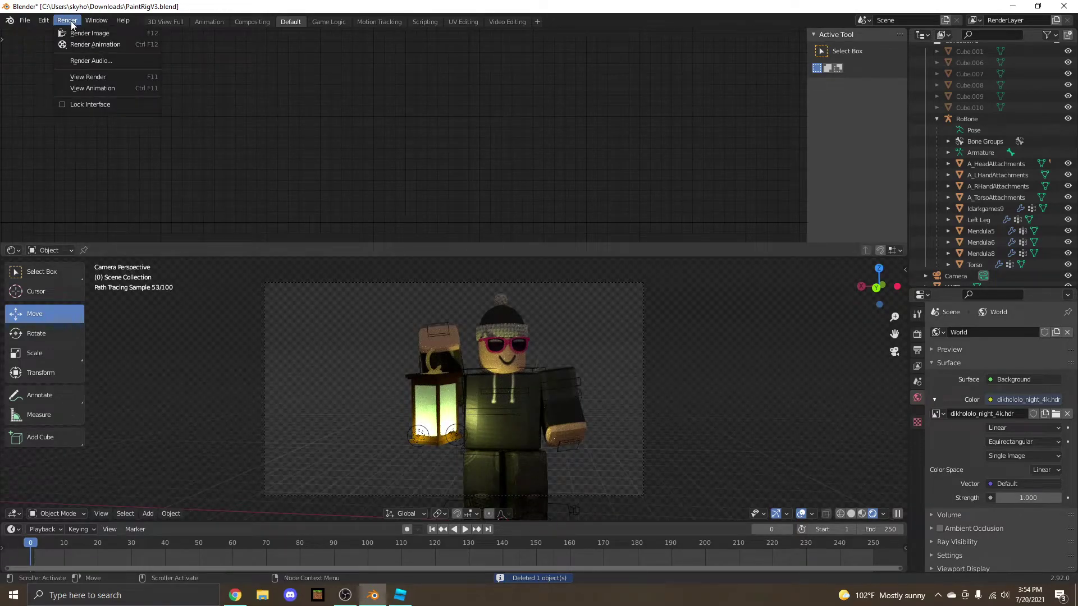